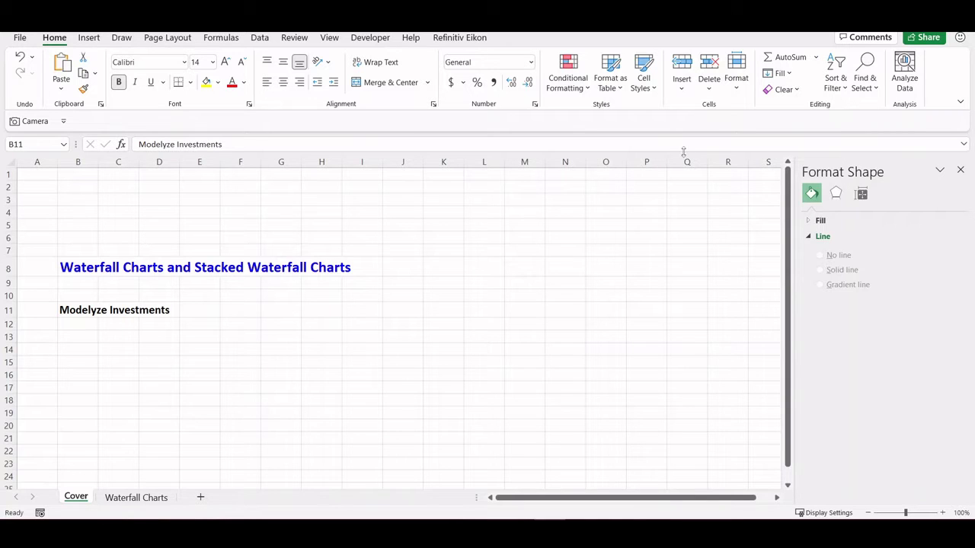
Switch from the Cover sheet to the Waterfall Charts sheet.
{"action": "left_click", "coordinate": [136, 498]}
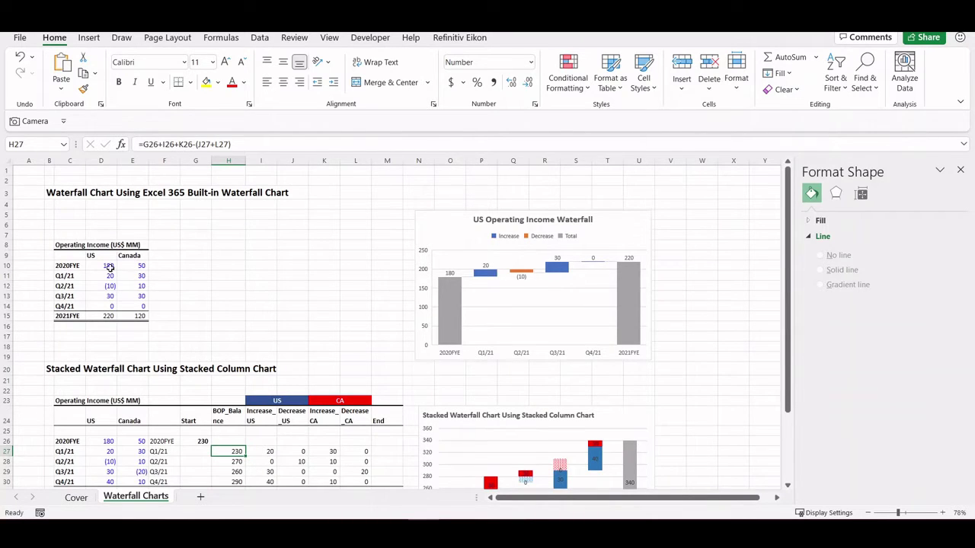
{"action": "left_click", "coordinate": [65, 268]}
{"action": "key", "text": "ctrl+Down"}
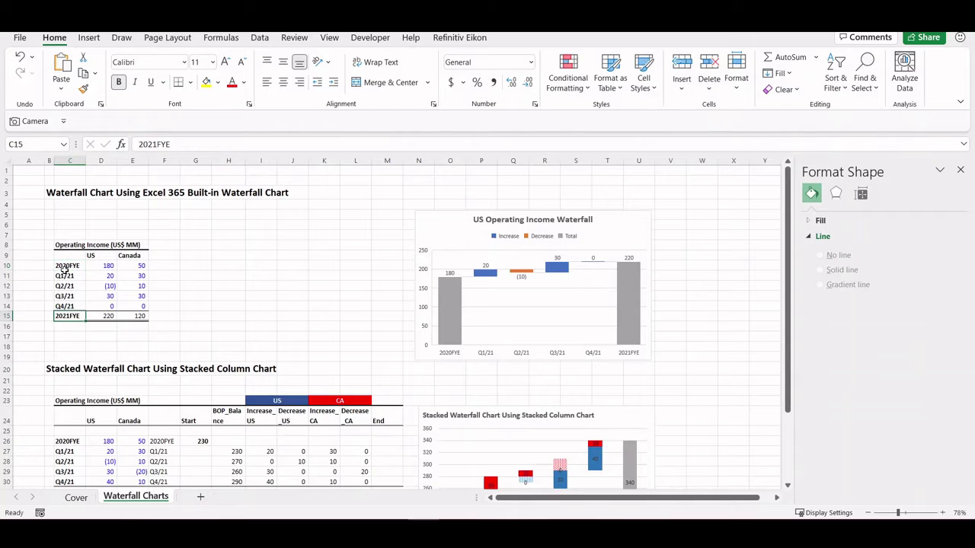
{"action": "key", "text": "Right"}
{"action": "key", "text": "Up"}
{"action": "key", "text": "Up"}
{"action": "key", "text": "Up"}
{"action": "key", "text": "Up"}
{"action": "key", "text": "shift+space"}
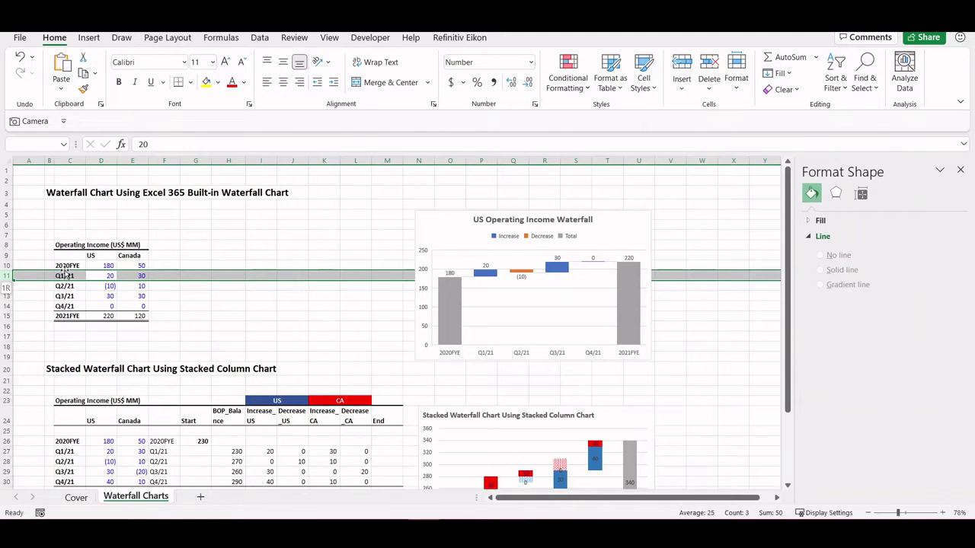
{"action": "key", "text": "shift+Down"}
{"action": "key", "text": "shift+Down"}
{"action": "key", "text": "shift+Down"}
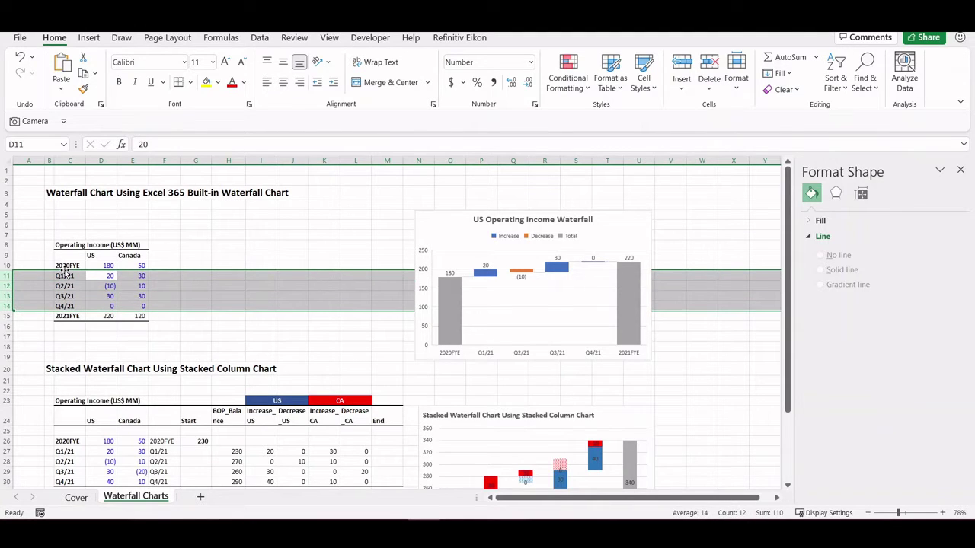
{"action": "left_click", "coordinate": [100, 316]}
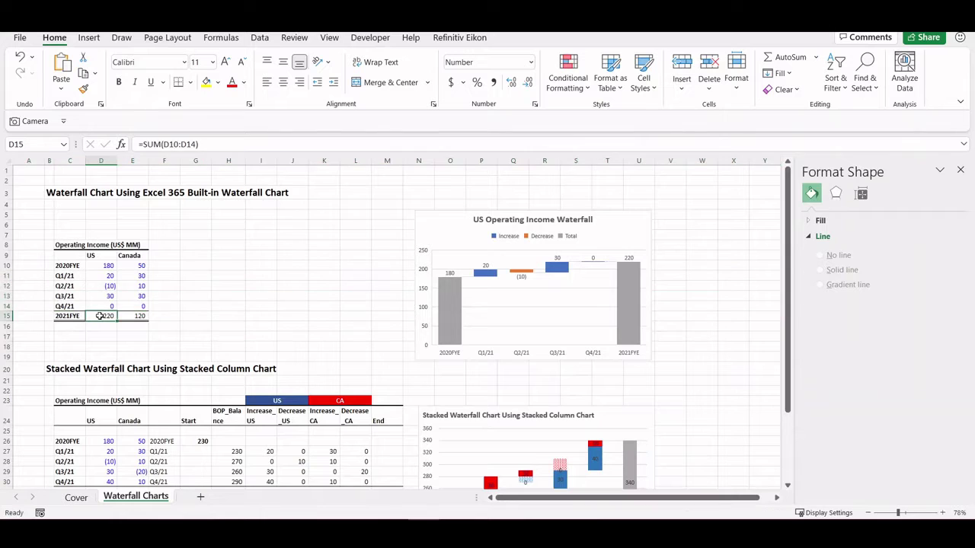
{"action": "key", "text": "F2"}
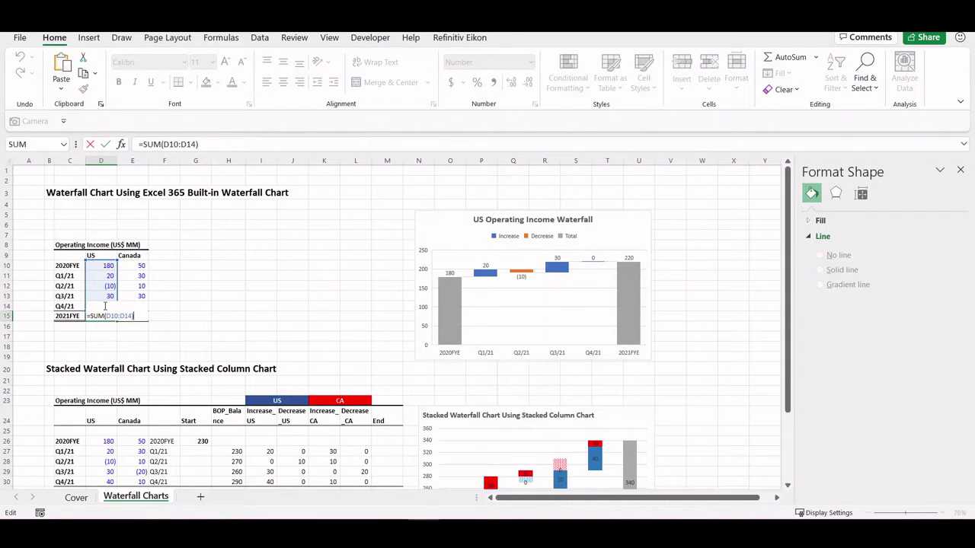
{"action": "key", "text": "Escape"}
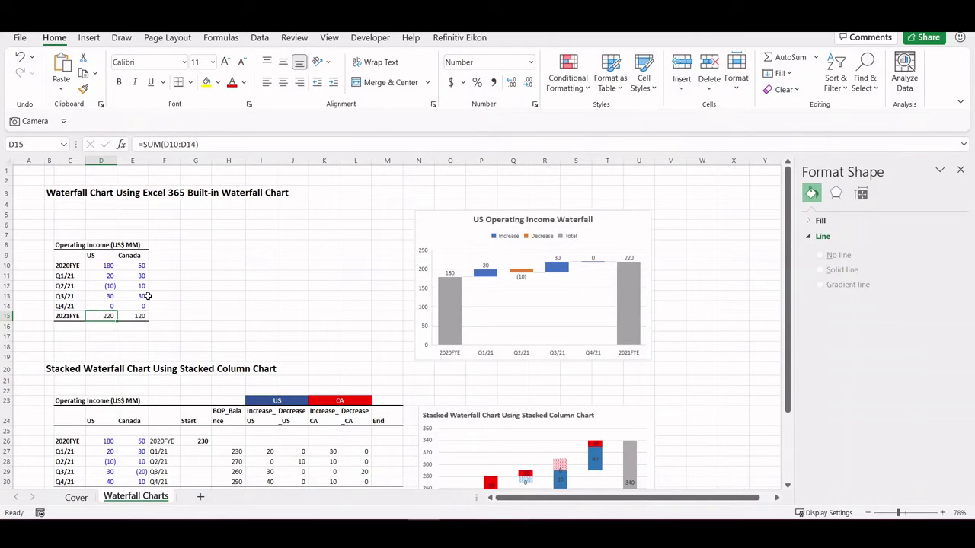
{"action": "key", "text": "Right"}
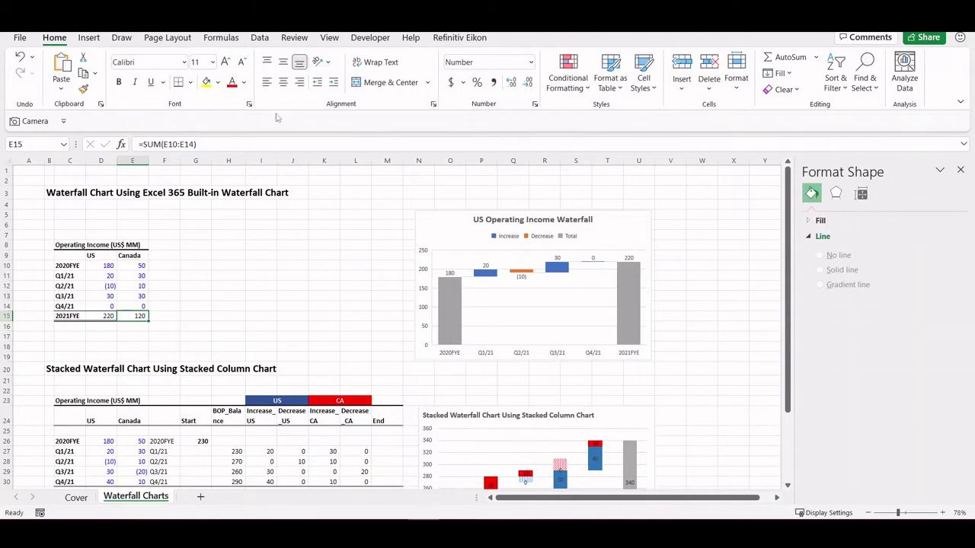
Select the US operating income data C9:D15 and insert a Waterfall chart.
{"action": "left_click", "coordinate": [66, 248]}
{"action": "left_click_drag", "start_coordinate": [67, 250], "coordinate": [67, 252]}
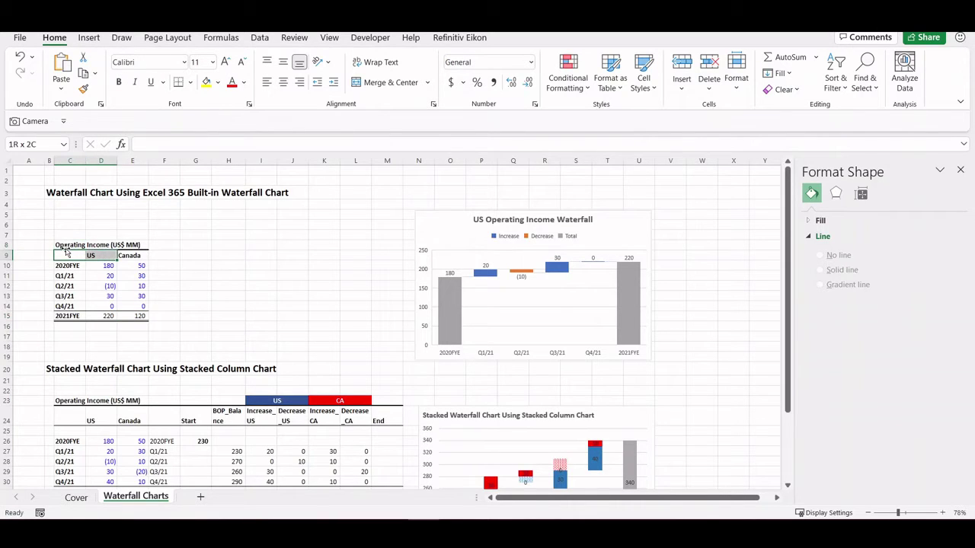
{"action": "key", "text": "ctrl+shift+Down"}
{"action": "key", "text": "ctrl+shift+Down"}
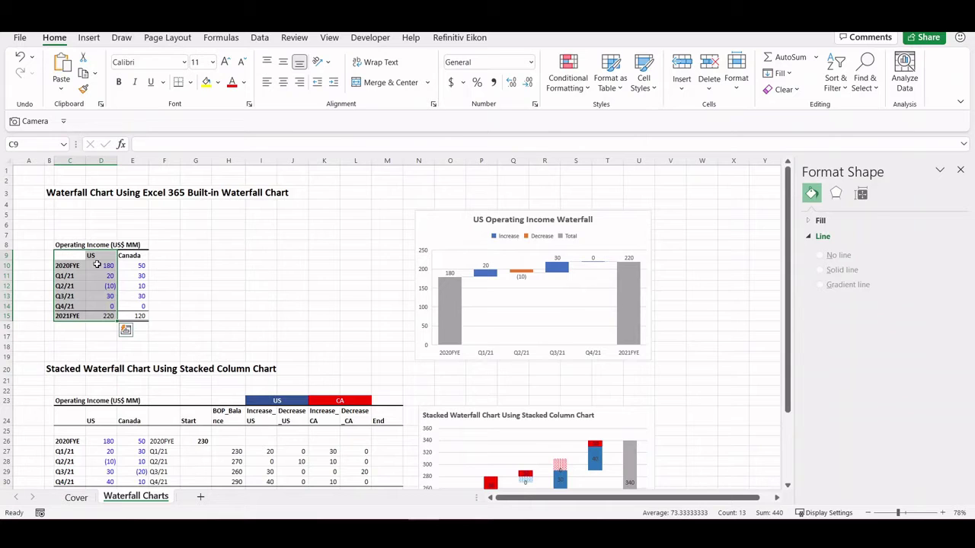
{"action": "left_click", "coordinate": [88, 37]}
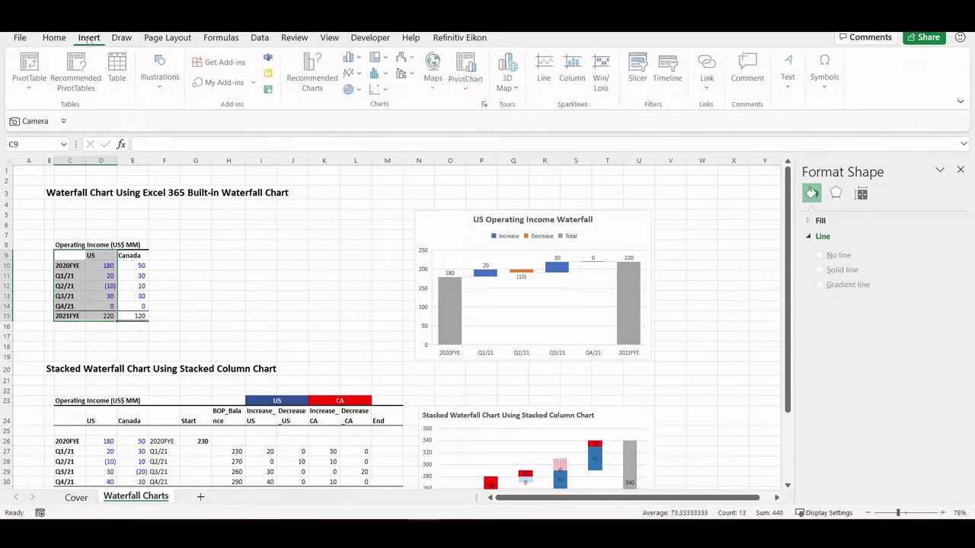
{"action": "left_click", "coordinate": [406, 58]}
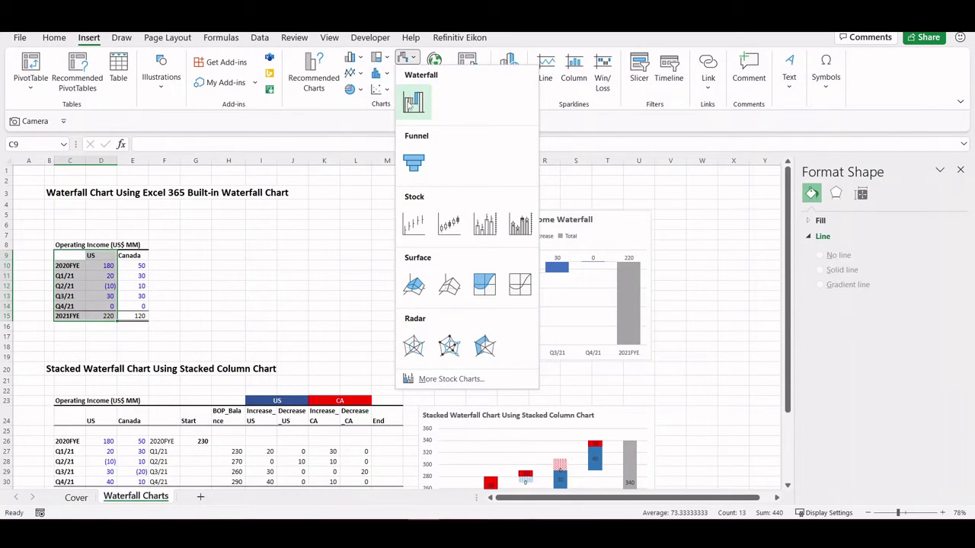
{"action": "left_click", "coordinate": [411, 103]}
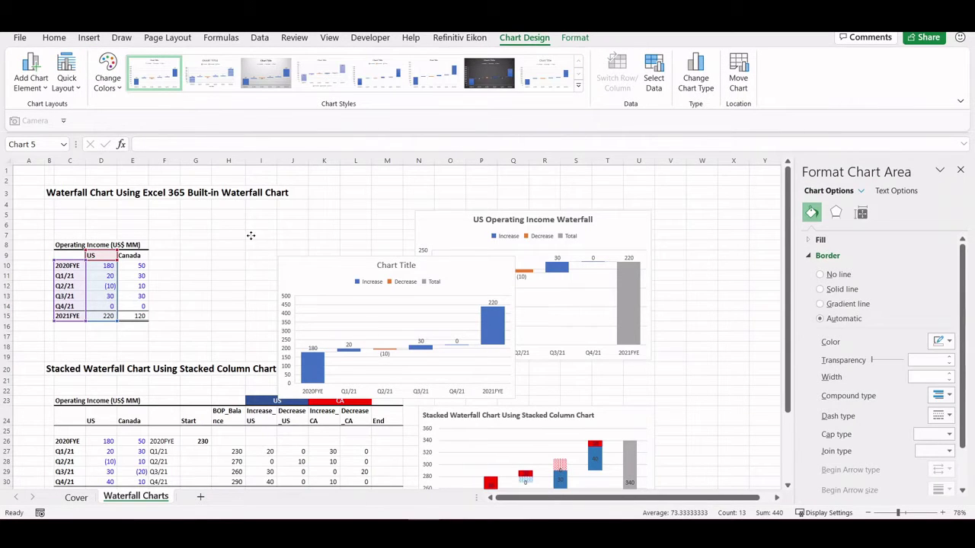
Move the new chart left of the US chart and set its 2020FYE and 2021FYE bars as totals.
{"action": "left_click_drag", "start_coordinate": [299, 266], "coordinate": [194, 224]}
{"action": "left_click", "coordinate": [234, 283]}
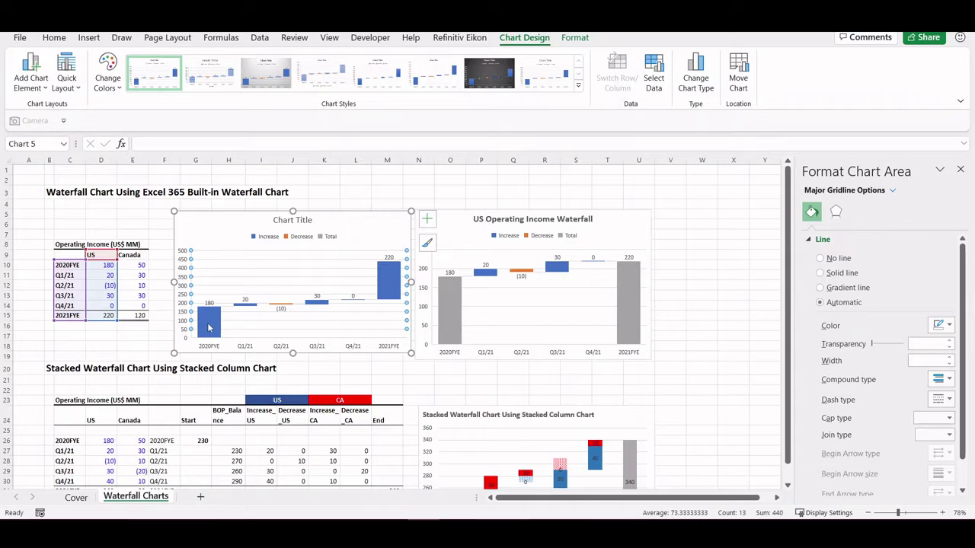
{"action": "left_click", "coordinate": [209, 328]}
{"action": "left_click", "coordinate": [209, 328]}
{"action": "key", "text": "Escape"}
{"action": "left_click", "coordinate": [860, 212]}
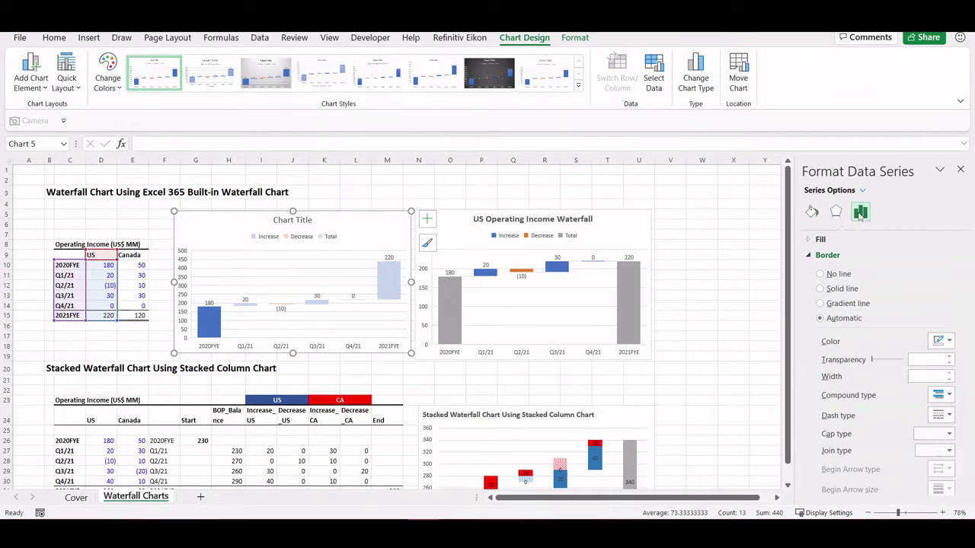
{"action": "left_click", "coordinate": [819, 286]}
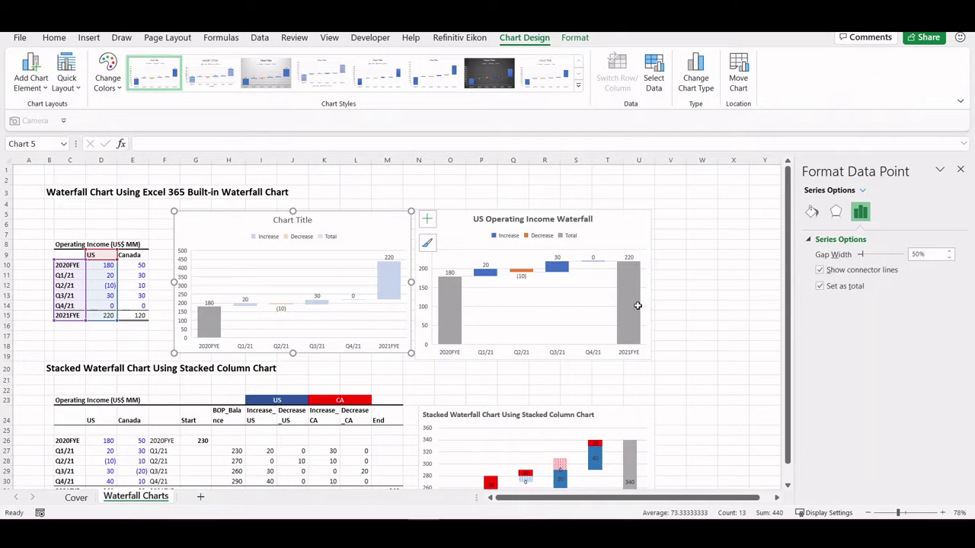
{"action": "left_click", "coordinate": [382, 286]}
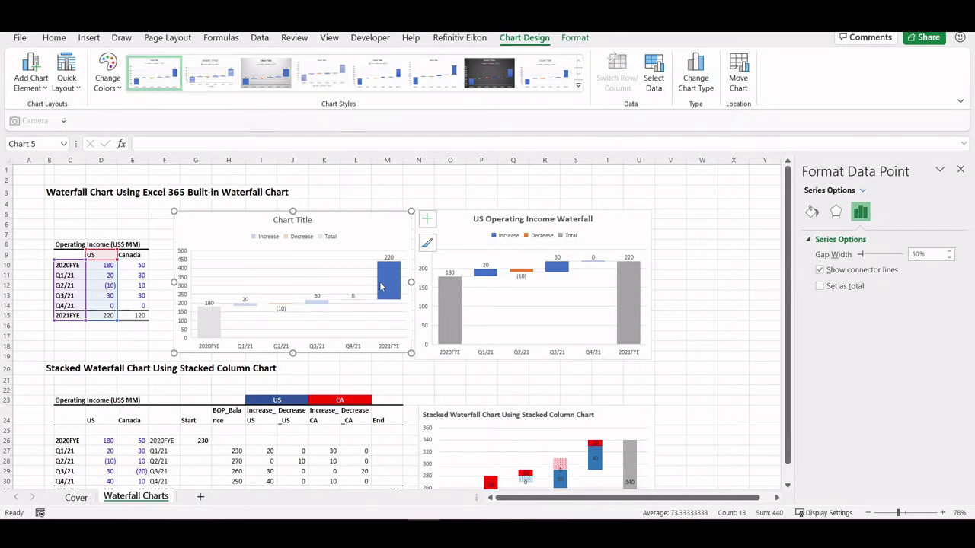
{"action": "left_click", "coordinate": [820, 285]}
{"action": "left_click", "coordinate": [340, 240]}
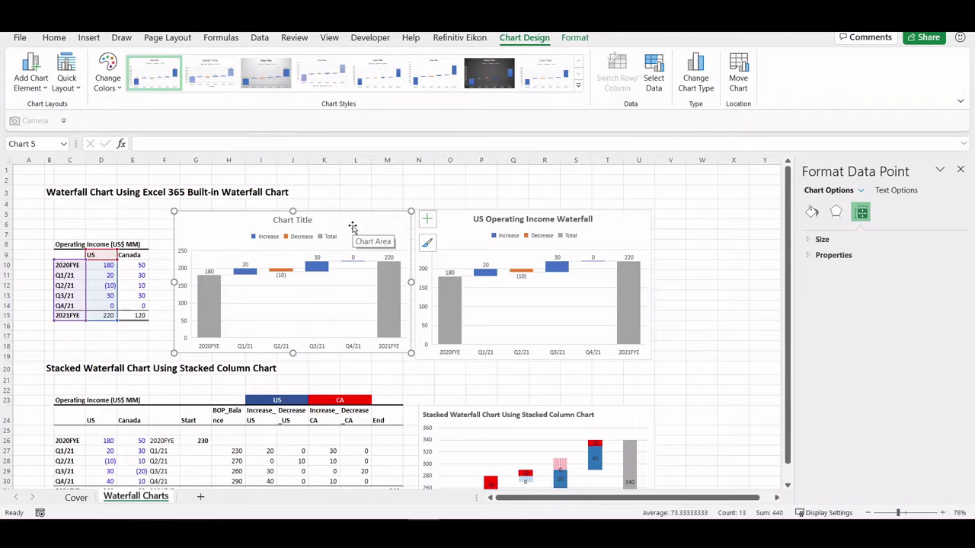
Replace the 'Chart Title' placeholder with 'US Operating Income Waterfall'.
{"action": "left_click", "coordinate": [300, 228]}
{"action": "left_click", "coordinate": [297, 221]}
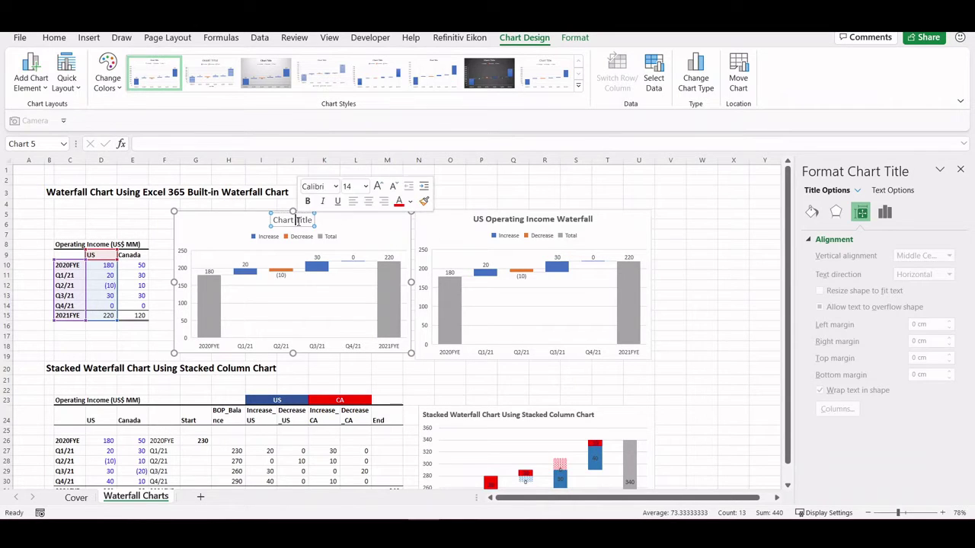
{"action": "left_click", "coordinate": [297, 220]}
{"action": "key", "text": "BackSpace"}
{"action": "key", "text": "BackSpace"}
{"action": "key", "text": "BackSpace"}
{"action": "key", "text": "BackSpace"}
{"action": "key", "text": "BackSpace"}
{"action": "key", "text": "BackSpace"}
{"action": "key", "text": "BackSpace"}
{"action": "key", "text": "BackSpace"}
{"action": "key", "text": "BackSpace"}
{"action": "key", "text": "BackSpace"}
{"action": "key", "text": "BackSpace"}
{"action": "type", "text": "US O"}
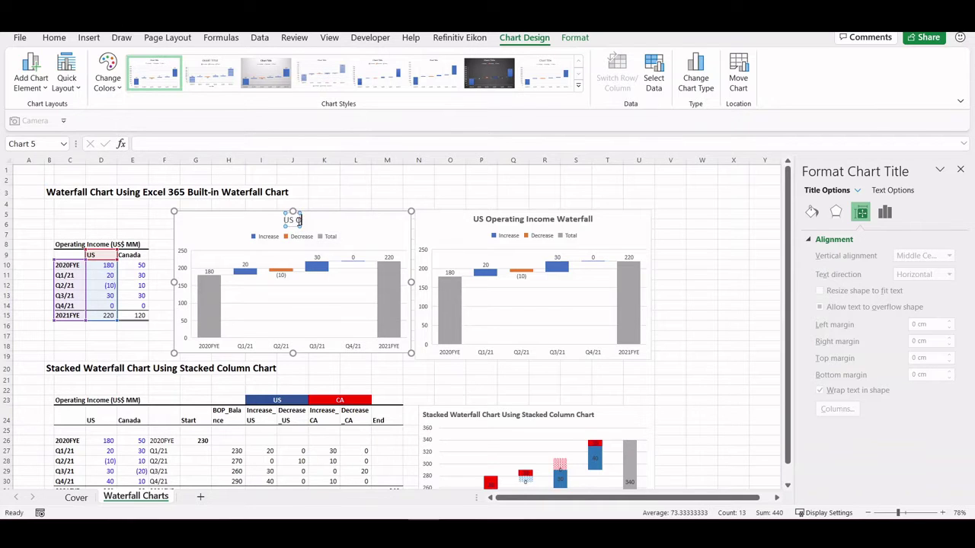
{"action": "type", "text": "perating Income Waterfall"}
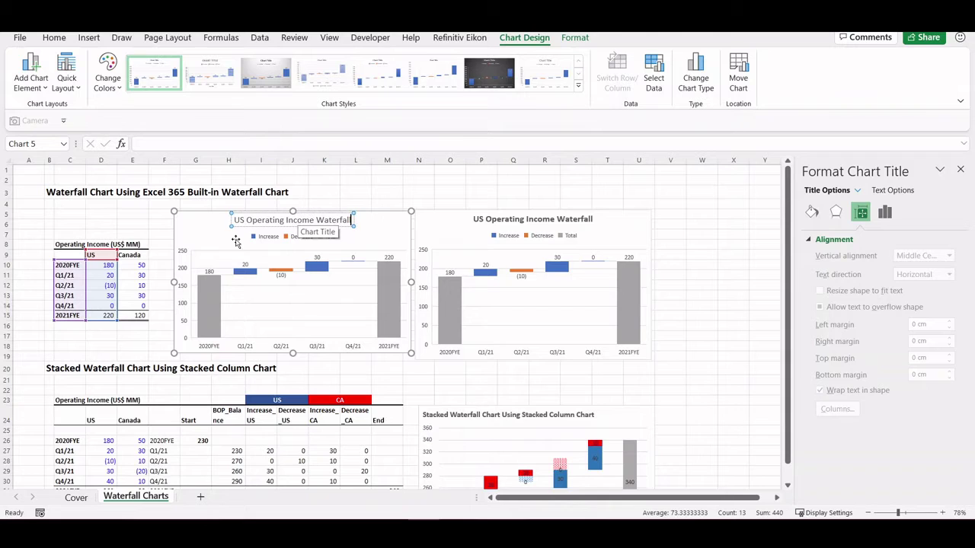
{"action": "left_click", "coordinate": [186, 242]}
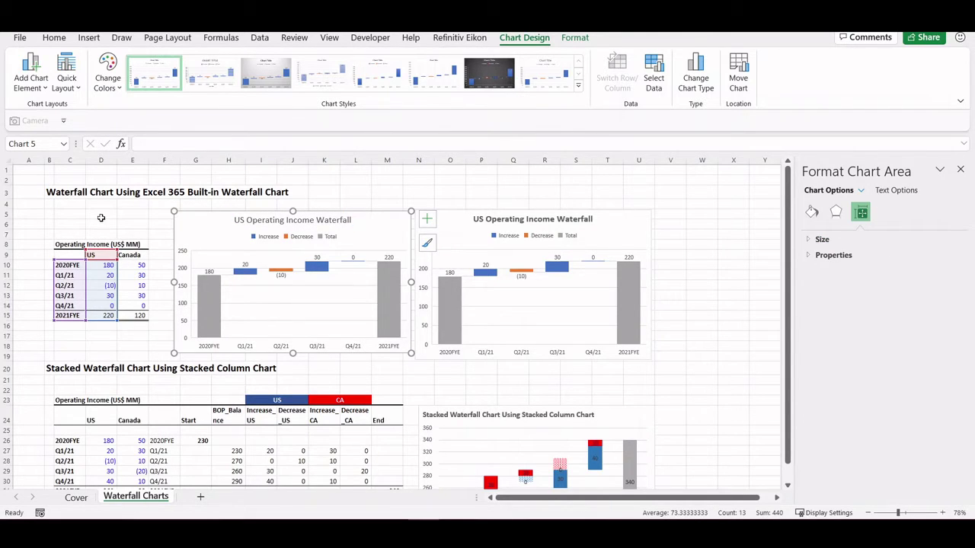
Scroll down to the stacked waterfall US/CA table and chart, and deselect the chart.
{"action": "scroll", "coordinate": [227, 329], "scroll_direction": "down", "scroll_amount": 4}
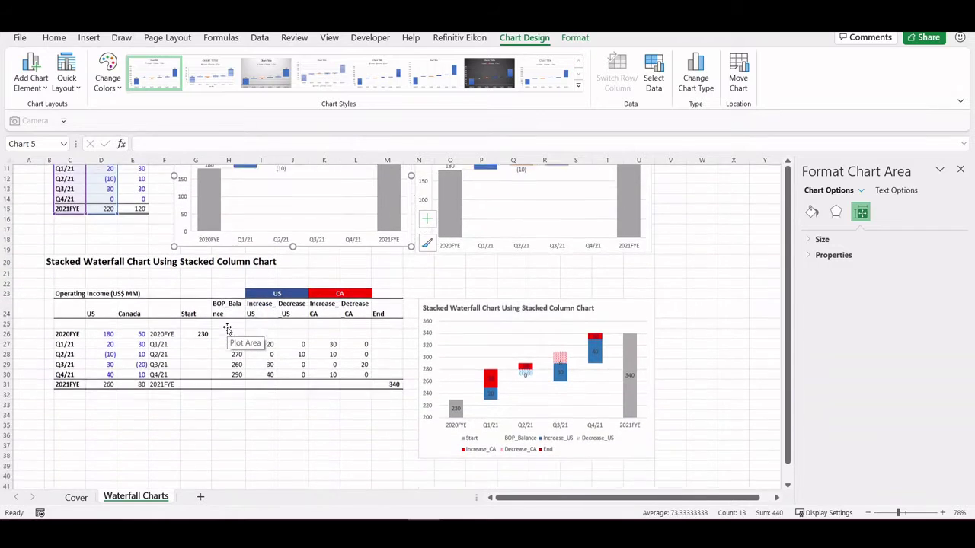
{"action": "scroll", "coordinate": [227, 329], "scroll_direction": "down", "scroll_amount": 1}
{"action": "scroll", "coordinate": [228, 322], "scroll_direction": "up", "scroll_amount": 4}
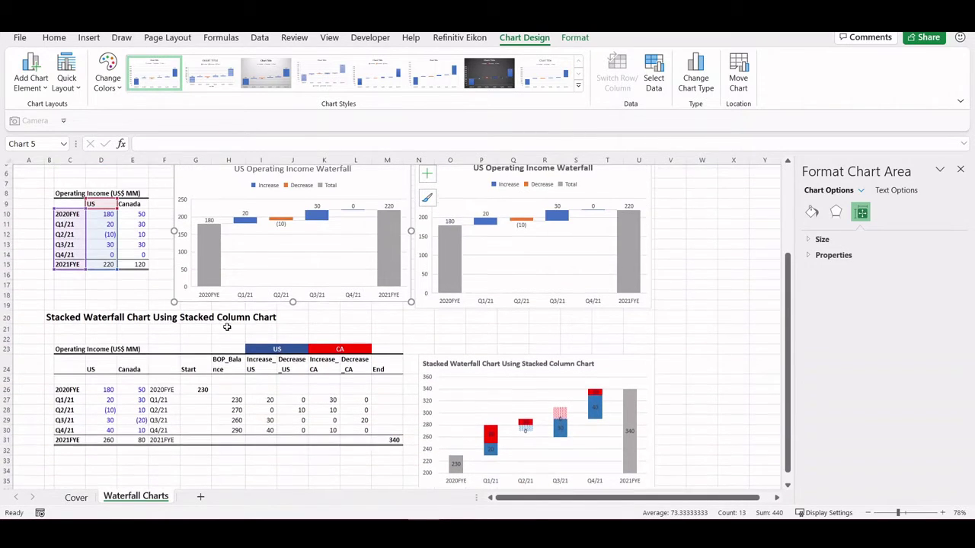
{"action": "scroll", "coordinate": [179, 317], "scroll_direction": "down", "scroll_amount": 3}
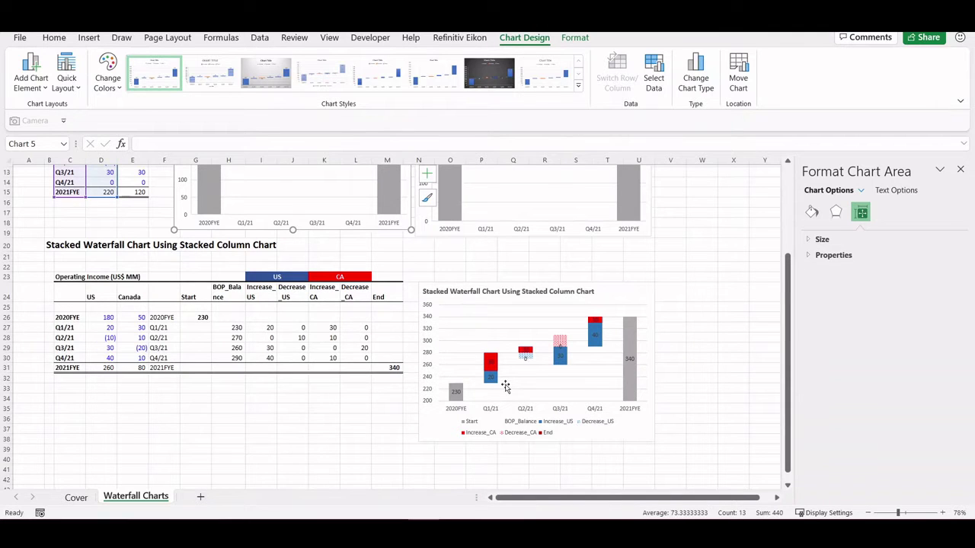
{"action": "scroll", "coordinate": [608, 315], "scroll_direction": "down", "scroll_amount": 1}
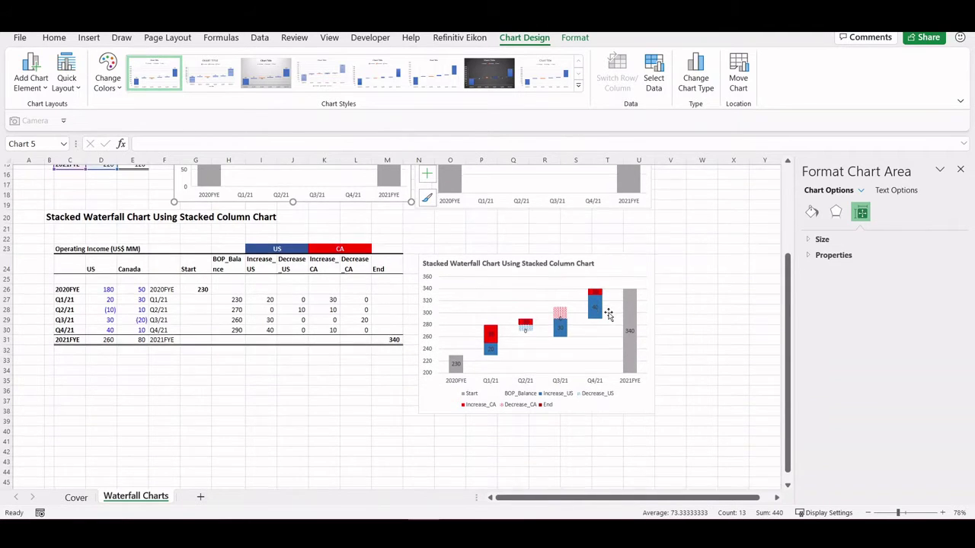
{"action": "left_click", "coordinate": [349, 390]}
{"action": "scroll", "coordinate": [348, 388], "scroll_direction": "down", "scroll_amount": 1}
{"action": "scroll", "coordinate": [347, 388], "scroll_direction": "up", "scroll_amount": 1}
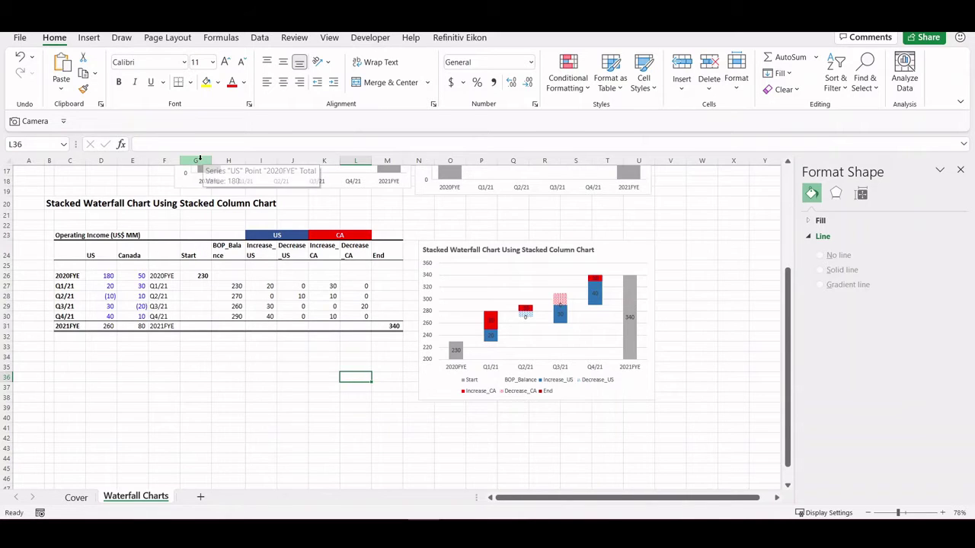
Inspect the SUM formulas behind the Start (G26) and End (M31) totals of 230 and 340.
{"action": "left_click", "coordinate": [195, 161]}
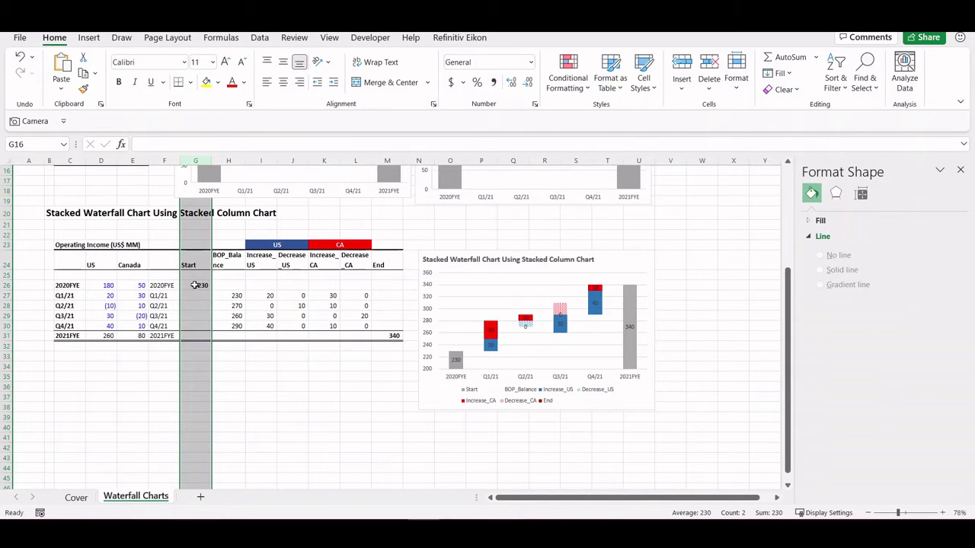
{"action": "left_click", "coordinate": [387, 160]}
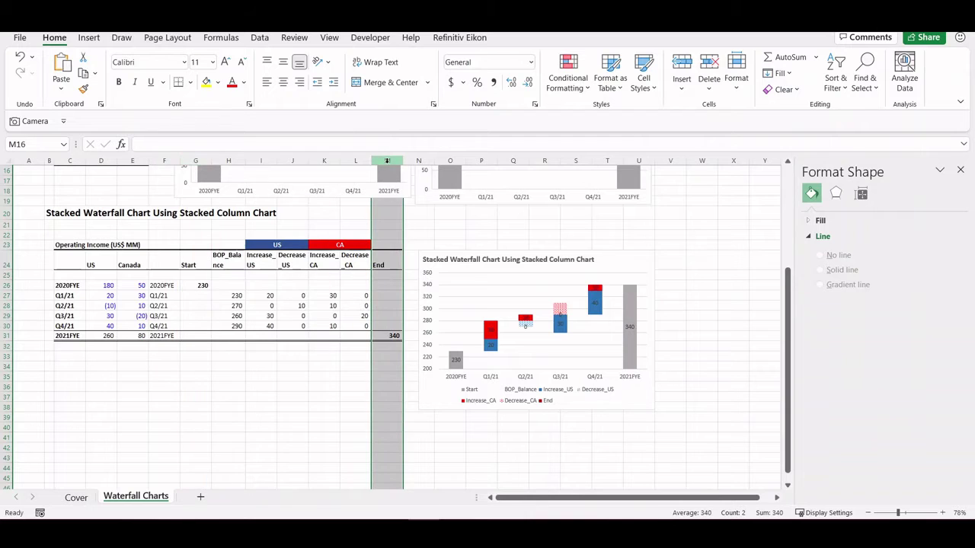
{"action": "left_click", "coordinate": [202, 160]}
{"action": "left_click", "coordinate": [200, 286]}
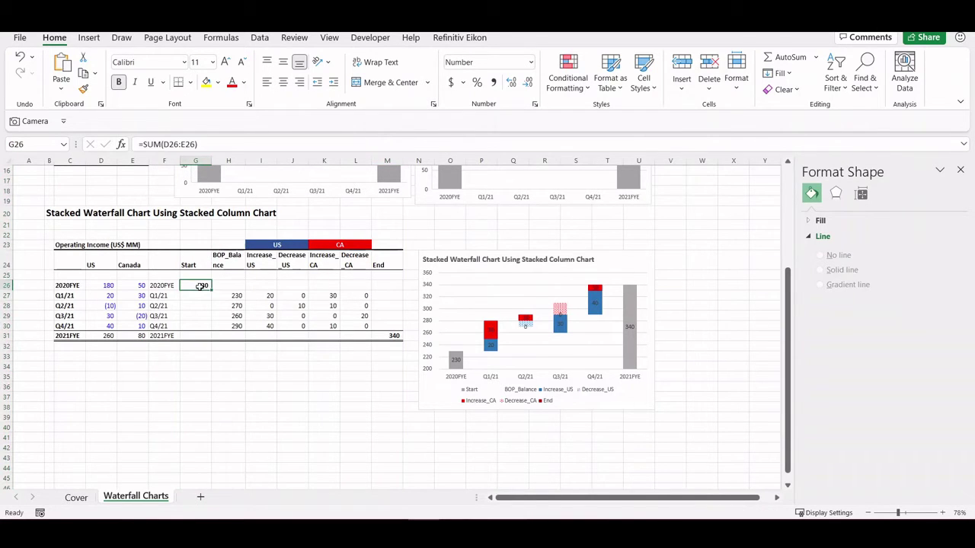
{"action": "double_click", "coordinate": [200, 286]}
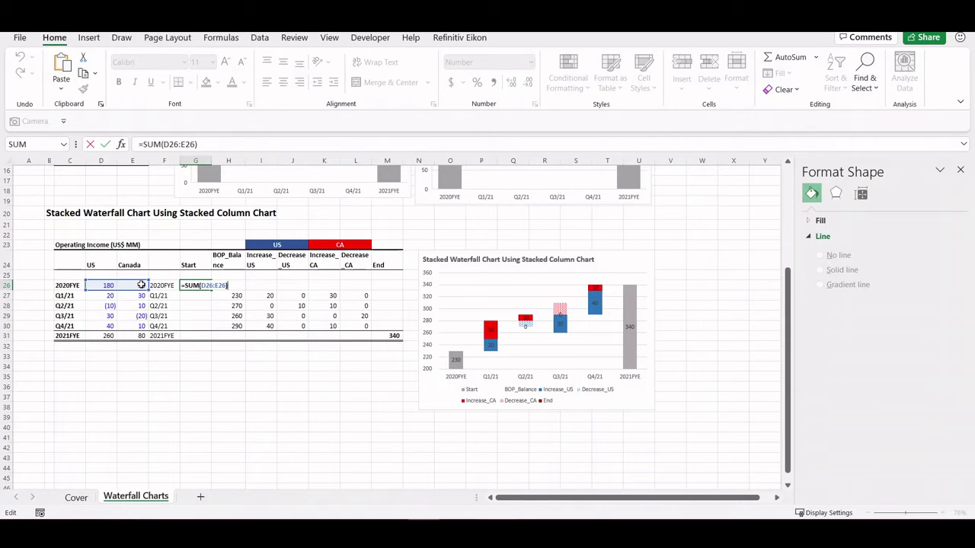
{"action": "key", "text": "Escape"}
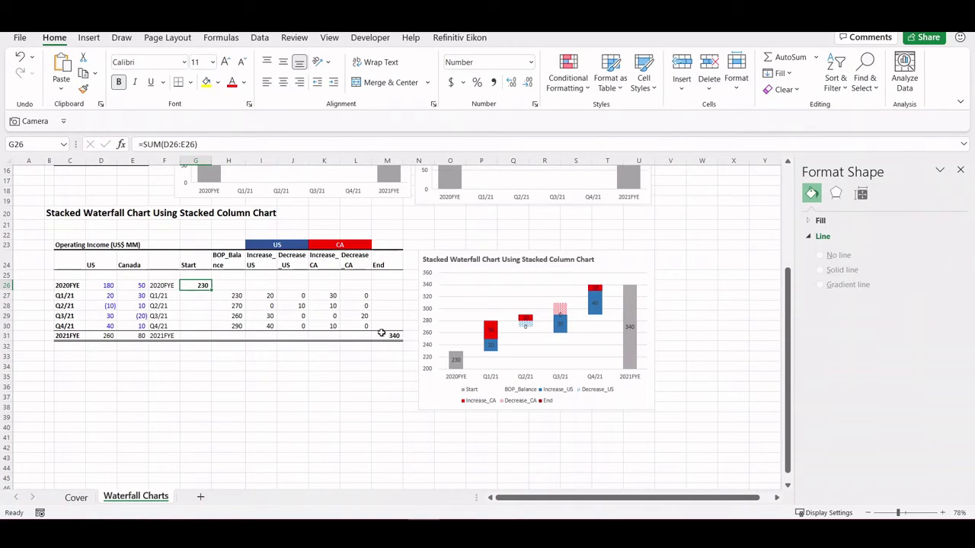
{"action": "left_click", "coordinate": [382, 334]}
{"action": "double_click", "coordinate": [383, 334]}
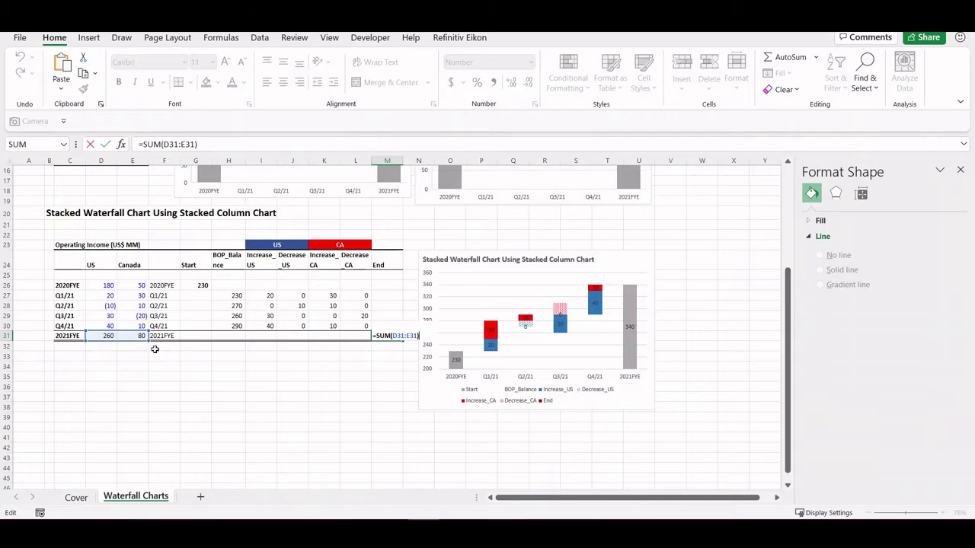
{"action": "key", "text": "Escape"}
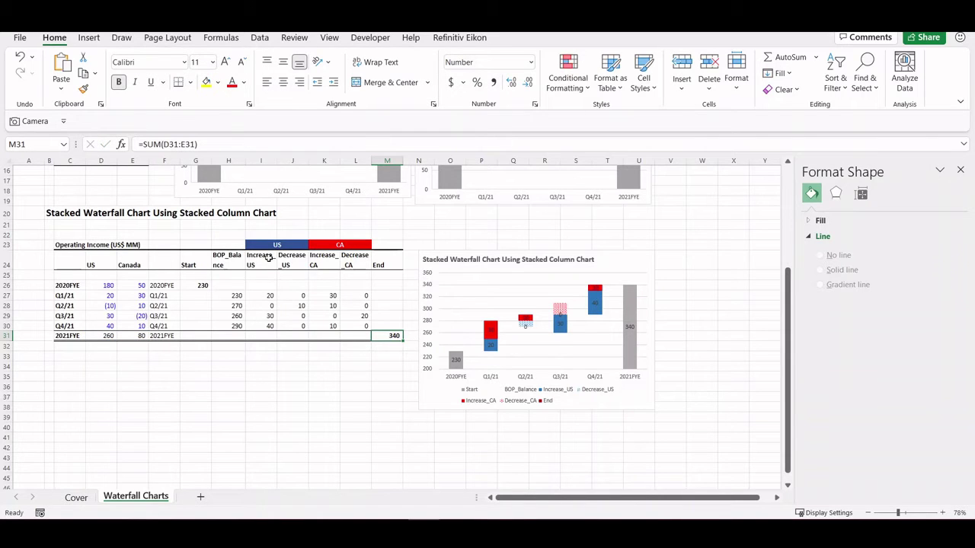
Review the US change and BOP_Balance columns, then select the chart's BOP_Balance series.
{"action": "left_click_drag", "start_coordinate": [261, 160], "coordinate": [355, 161]}
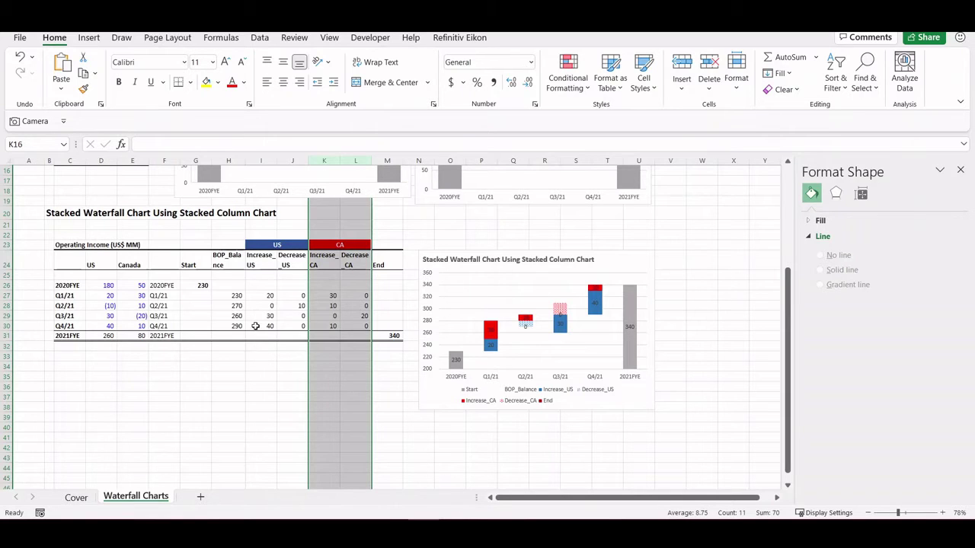
{"action": "left_click", "coordinate": [204, 375]}
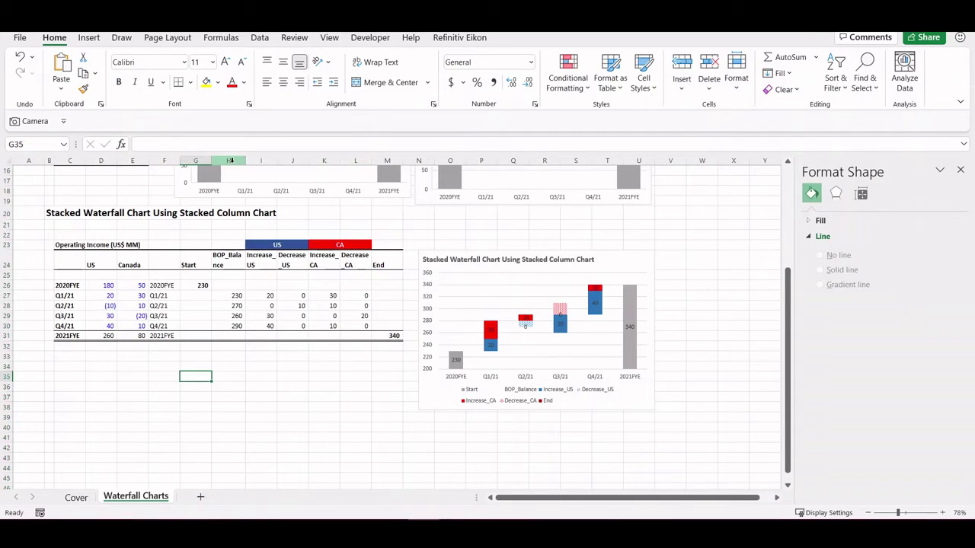
{"action": "left_click", "coordinate": [230, 160]}
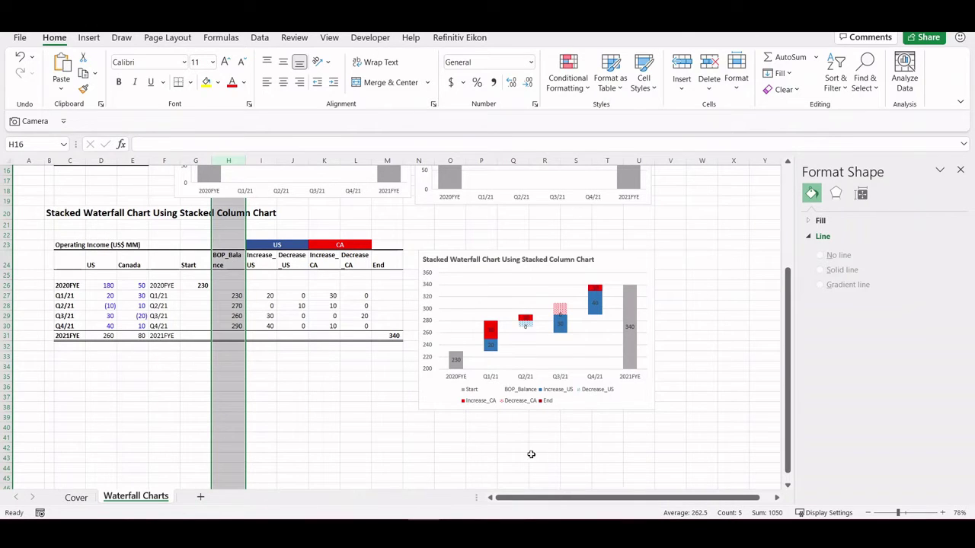
{"action": "left_click", "coordinate": [494, 370]}
{"action": "left_click", "coordinate": [491, 370]}
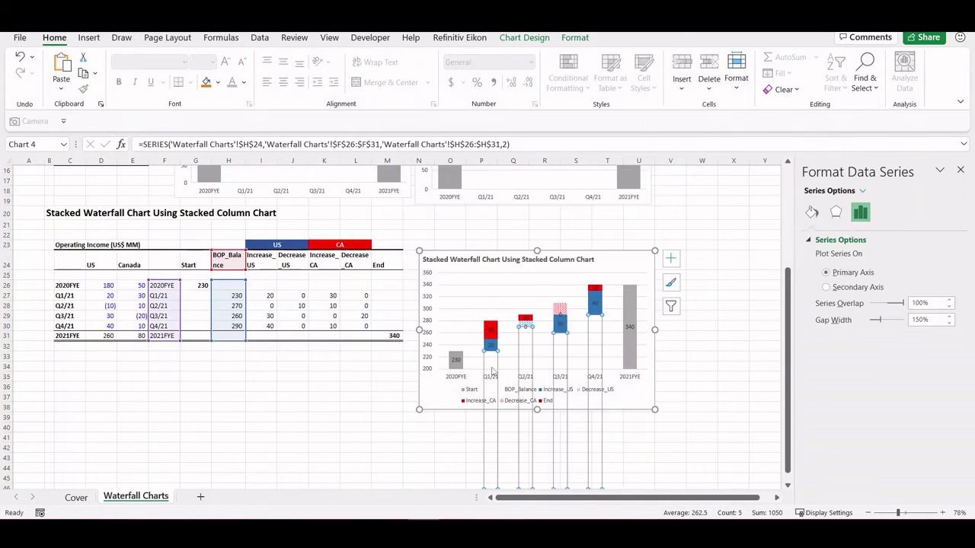
Look over the stacked chart's plot area, gridlines and BOP_Balance series, then return to cell I34.
{"action": "left_click", "coordinate": [492, 371]}
{"action": "left_click", "coordinate": [500, 366]}
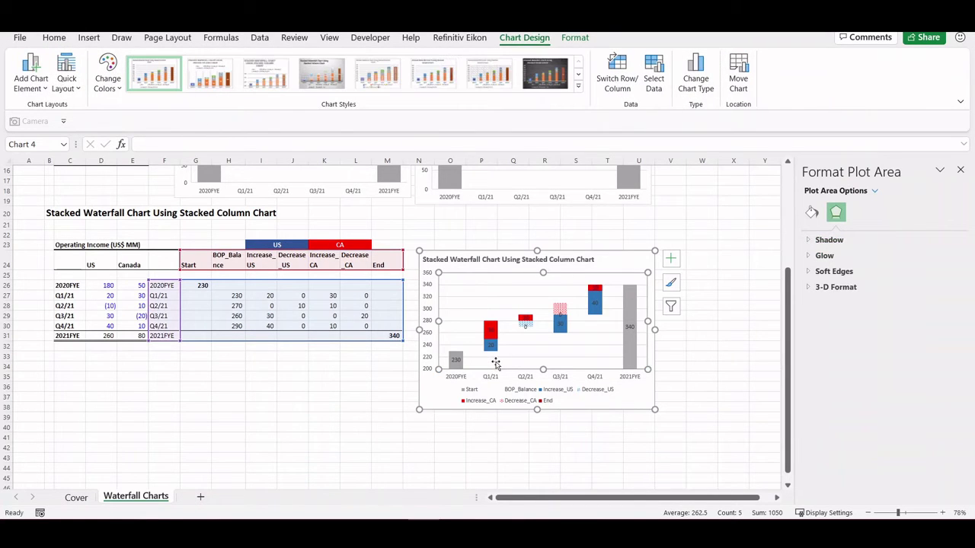
{"action": "left_click", "coordinate": [526, 347]}
{"action": "left_click", "coordinate": [521, 347]}
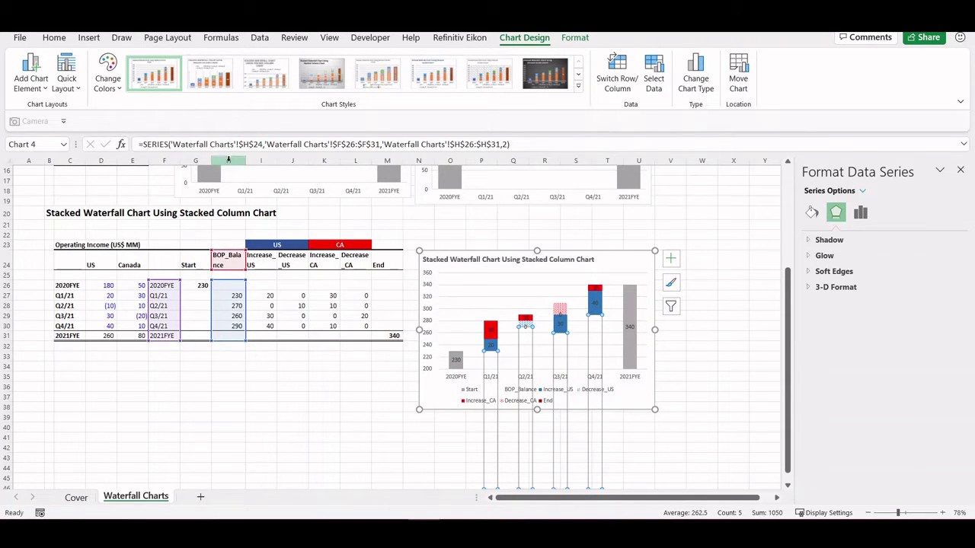
{"action": "key", "text": "Escape"}
{"action": "left_click", "coordinate": [263, 365]}
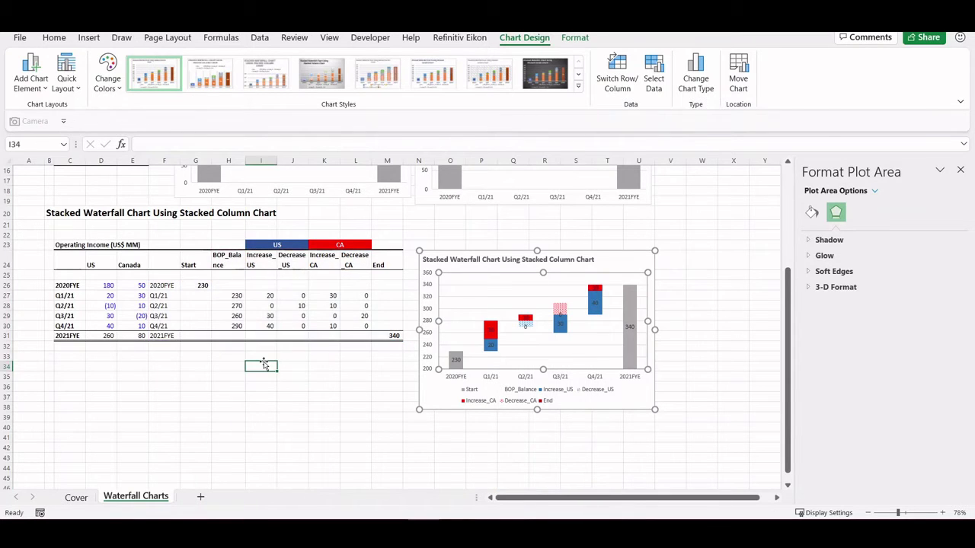
{"action": "left_click", "coordinate": [236, 297]}
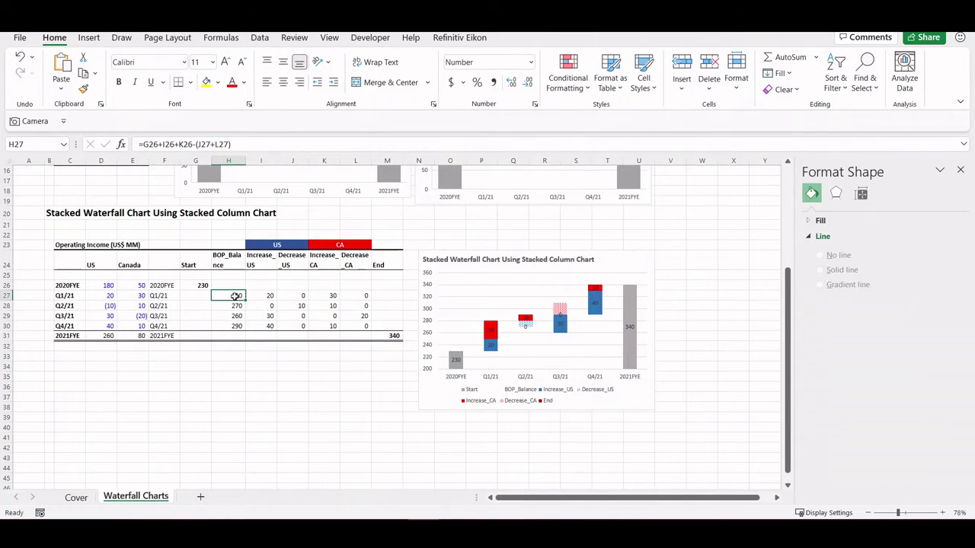
{"action": "key", "text": "Up"}
{"action": "key", "text": "Left"}
{"action": "key", "text": "F2"}
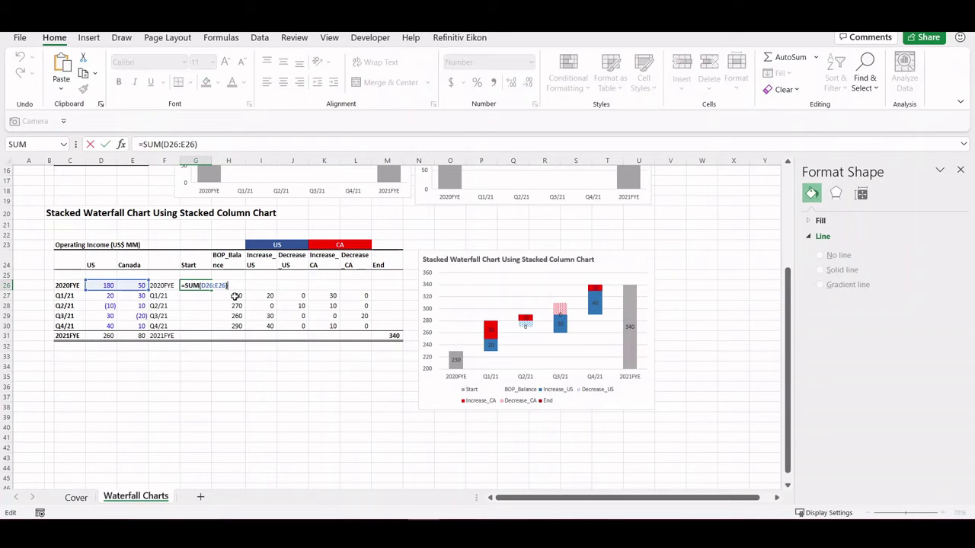
{"action": "key", "text": "Escape"}
{"action": "key", "text": "Down"}
{"action": "key", "text": "Right"}
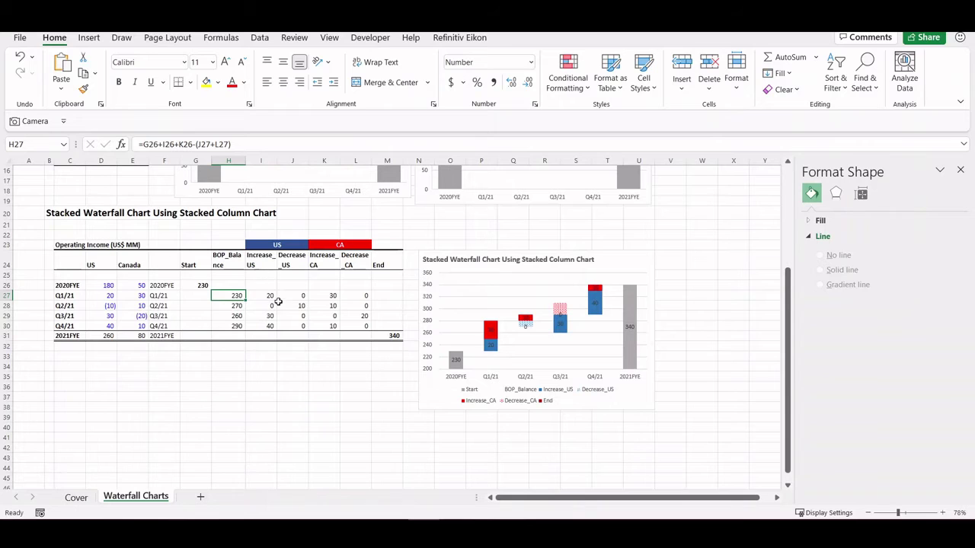
{"action": "key", "text": "F2"}
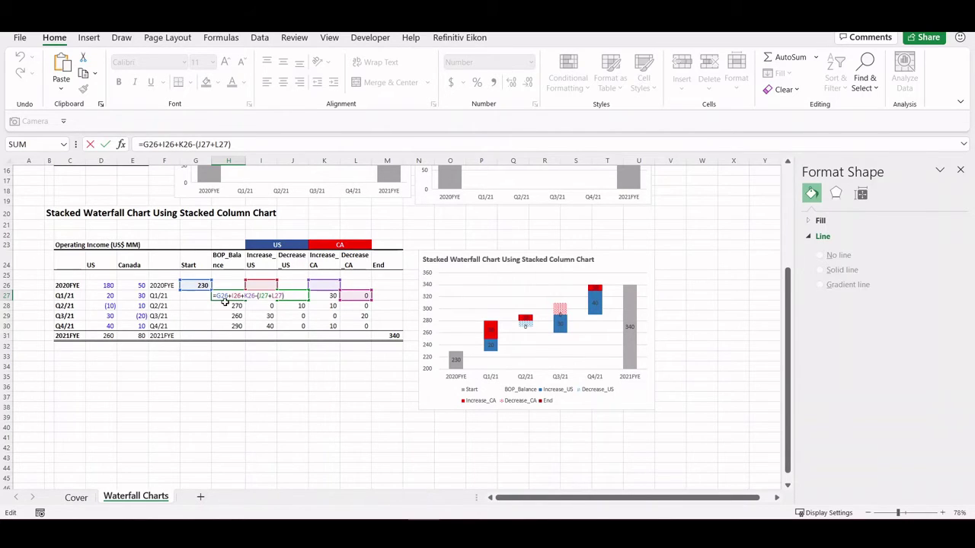
{"action": "key", "text": "ctrl+Return"}
{"action": "left_click", "coordinate": [234, 313]}
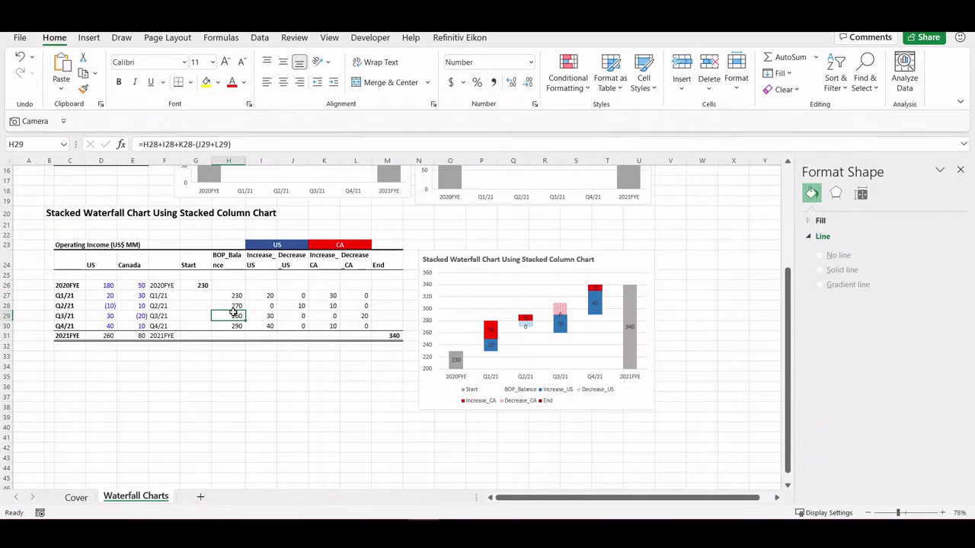
{"action": "key", "text": "Down"}
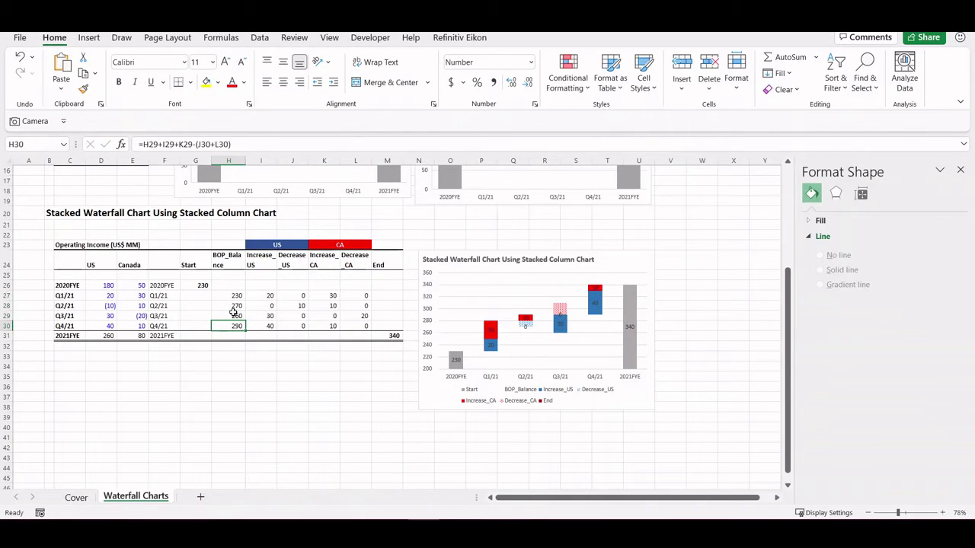
{"action": "key", "text": "F2"}
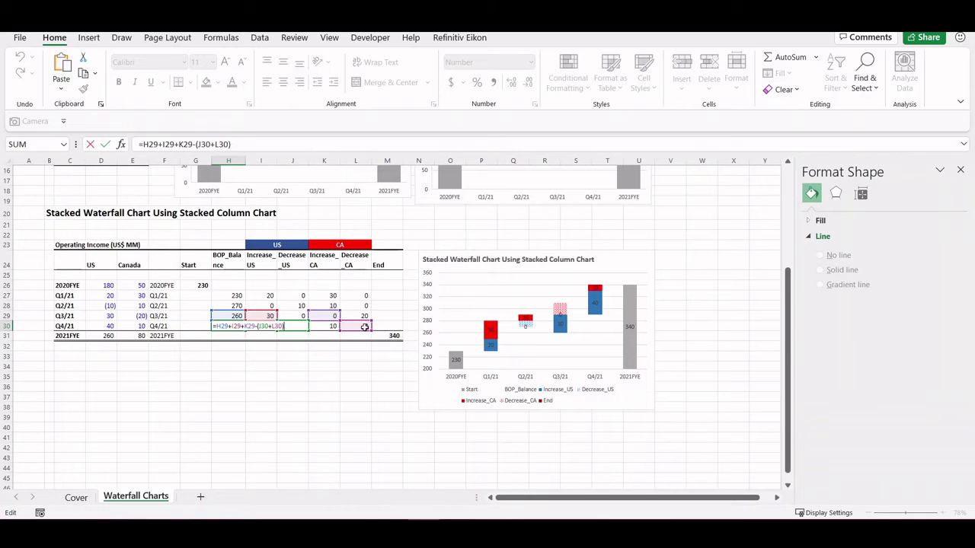
{"action": "key", "text": "ctrl+Return"}
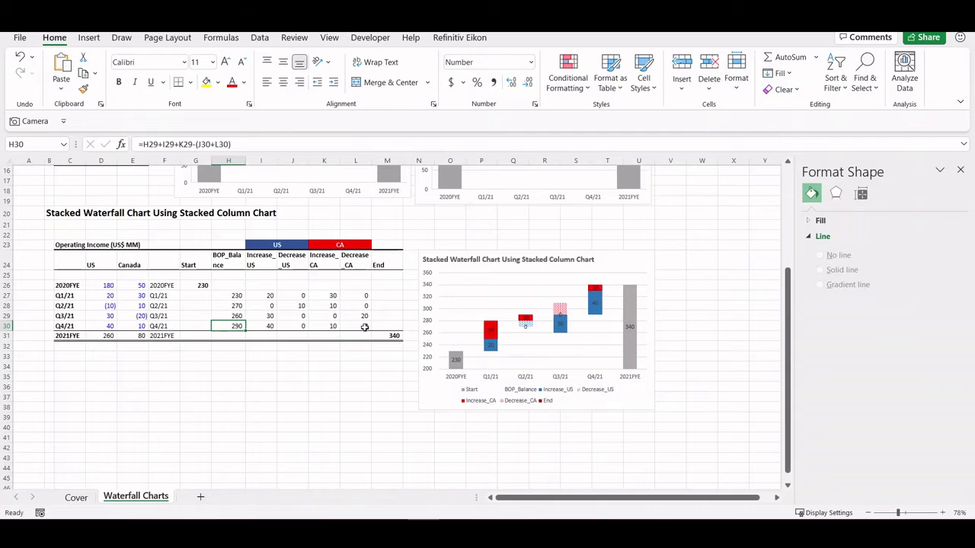
{"action": "left_click", "coordinate": [266, 296]}
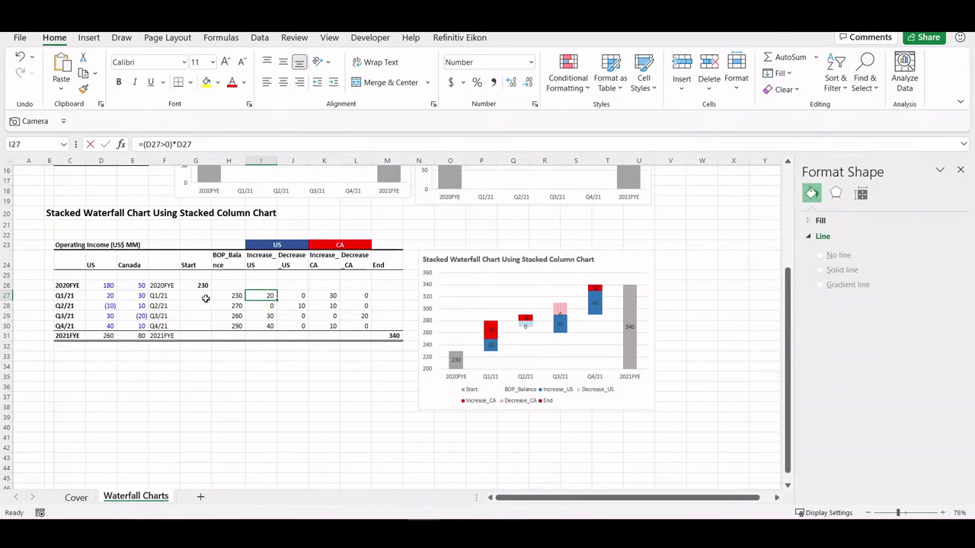
Evaluate the D27>0 and D27<0 tests in the US Increase and Decrease formulas with F9.
{"action": "key", "text": "F2"}
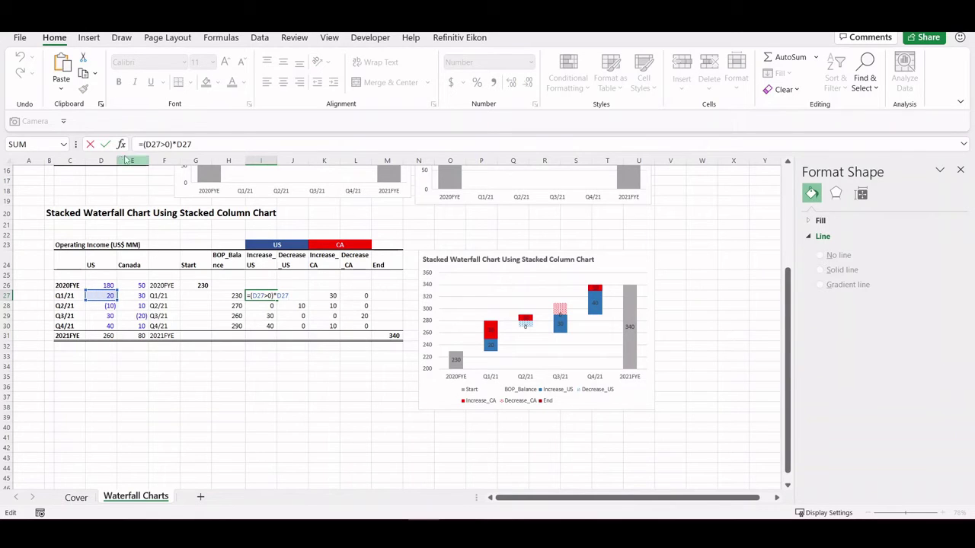
{"action": "left_click_drag", "start_coordinate": [174, 144], "coordinate": [144, 144]}
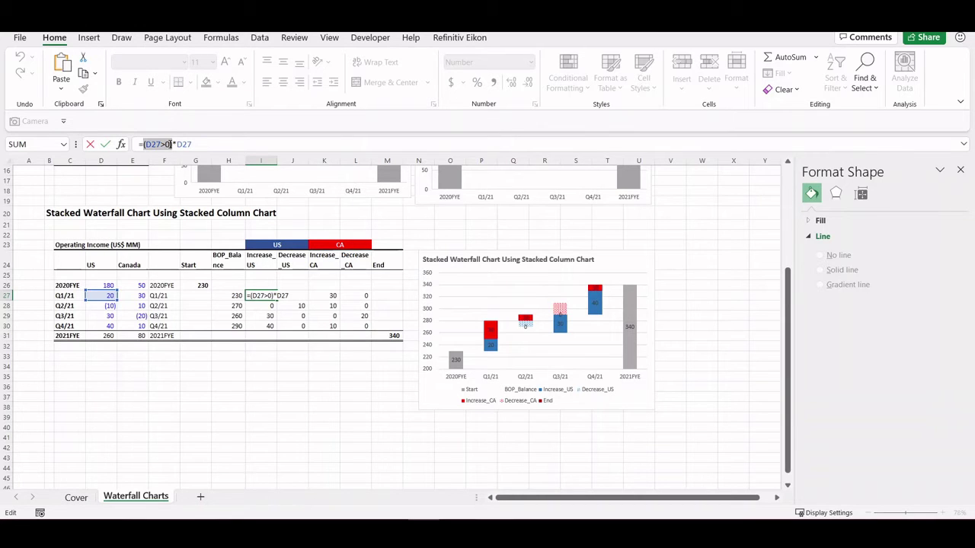
{"action": "key", "text": "F9"}
{"action": "key", "text": "Escape"}
{"action": "left_click", "coordinate": [199, 144]}
{"action": "key", "text": "shift+Left"}
{"action": "key", "text": "shift+Left"}
{"action": "key", "text": "shift+Left"}
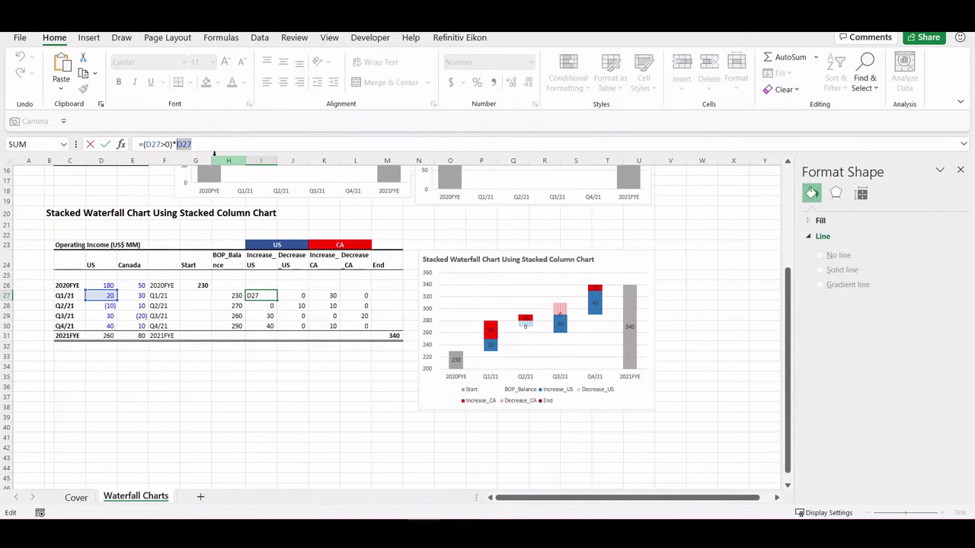
{"action": "key", "text": "Tab"}
{"action": "key", "text": "F2"}
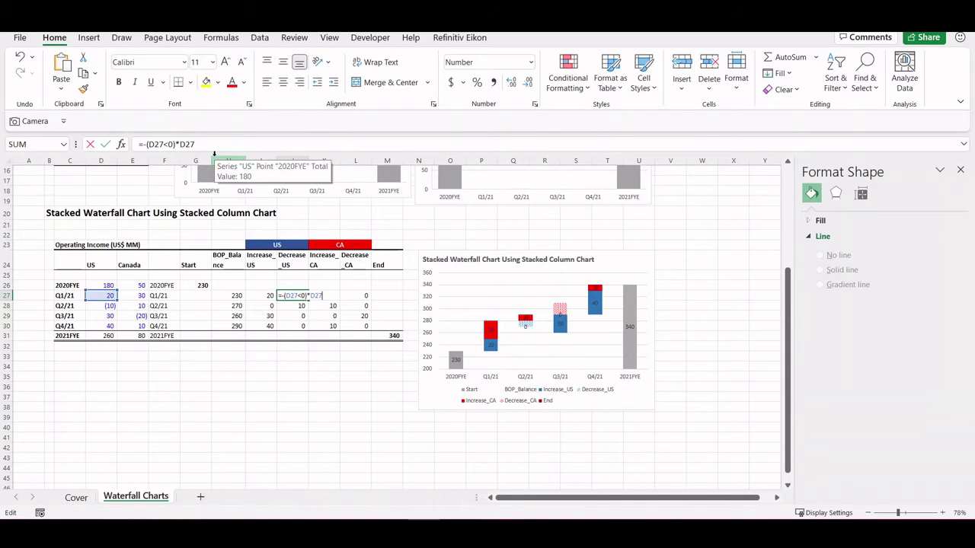
{"action": "key", "text": "Escape"}
{"action": "key", "text": "F2"}
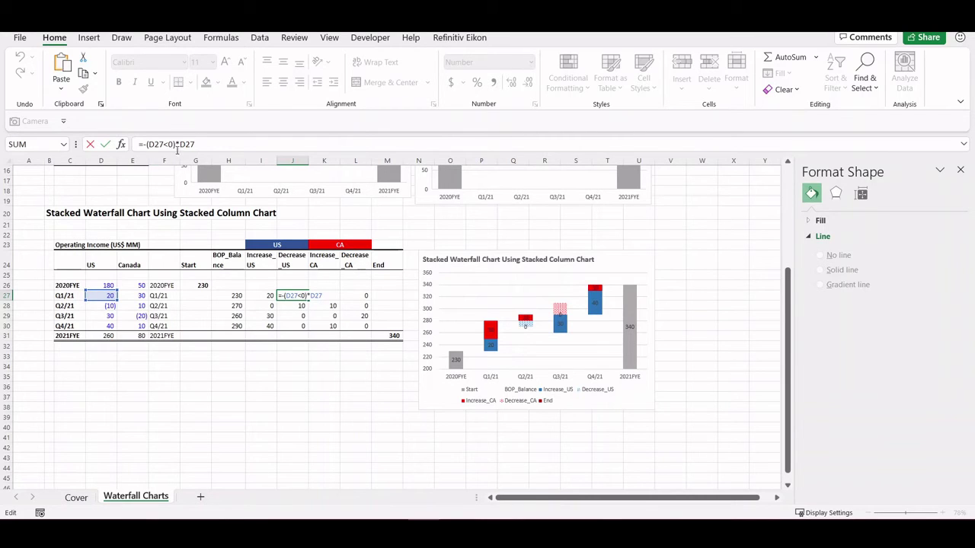
{"action": "left_click_drag", "start_coordinate": [176, 146], "coordinate": [147, 149]}
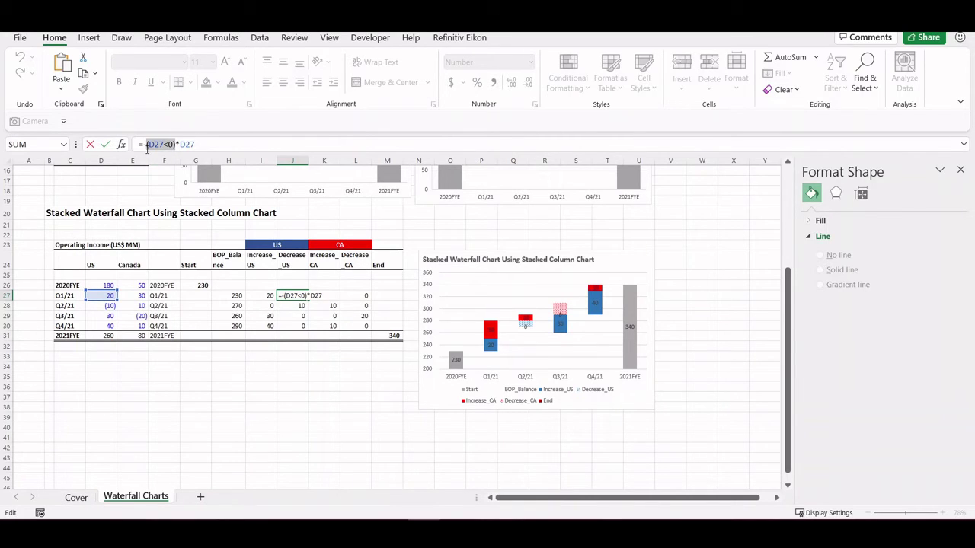
{"action": "key", "text": "F9"}
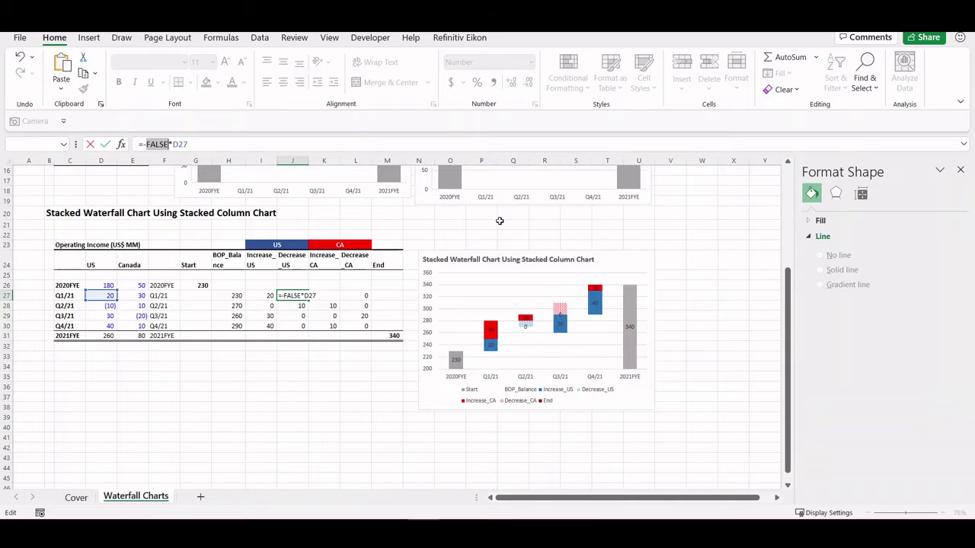
{"action": "key", "text": "Escape"}
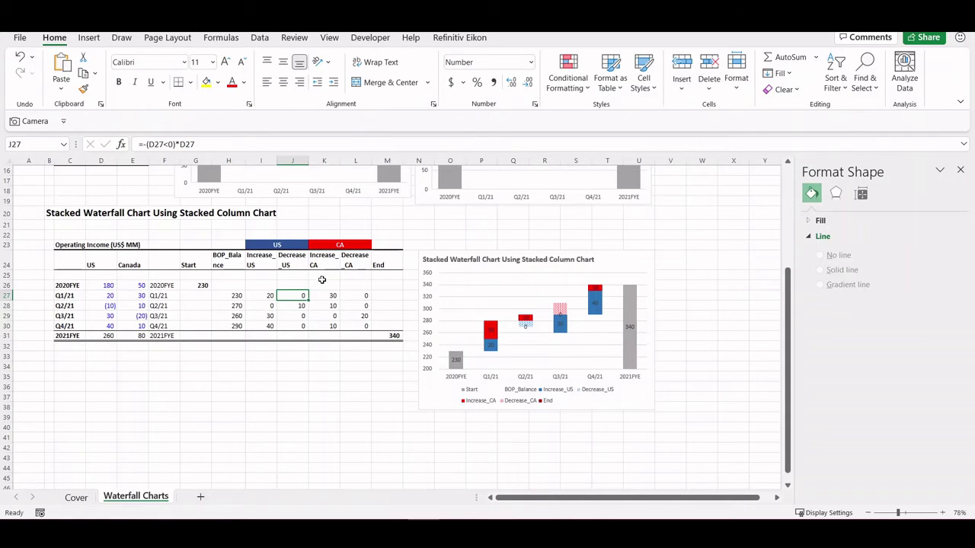
Check the Increase_CA, Decrease_CA (L28) and Decrease_US (J30) formulas, then select the helper table.
{"action": "key", "text": "Down"}
{"action": "key", "text": "Right"}
{"action": "key", "text": "ctrl+space"}
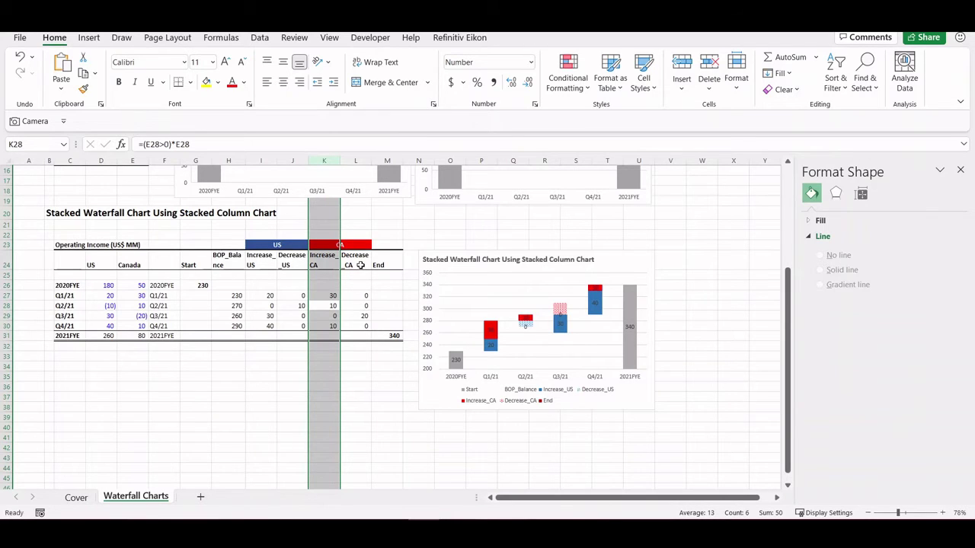
{"action": "left_click", "coordinate": [359, 306]}
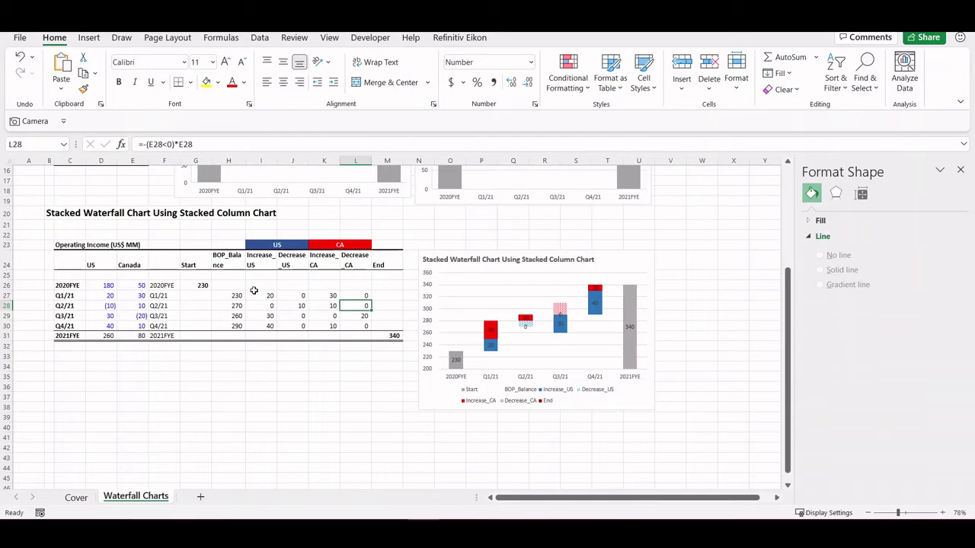
{"action": "left_click", "coordinate": [300, 326]}
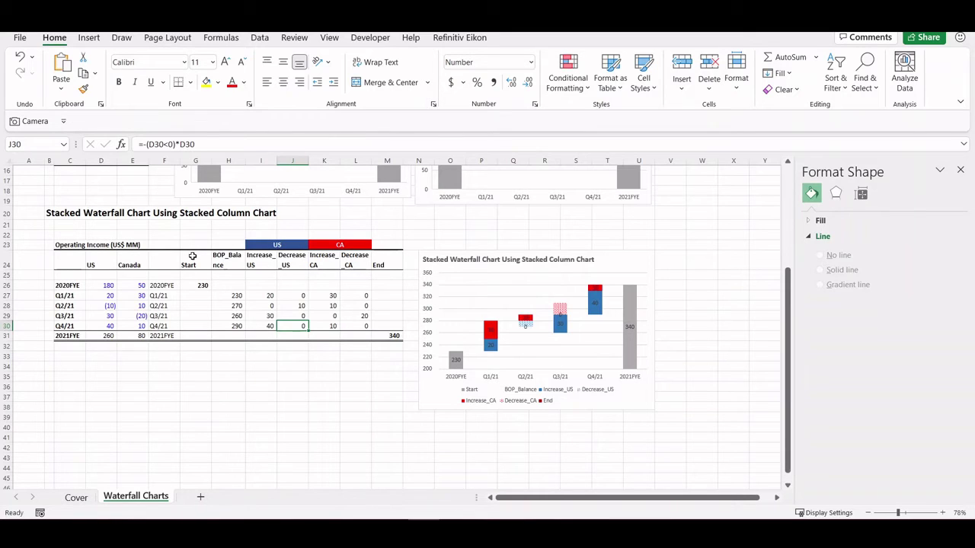
{"action": "left_click_drag", "start_coordinate": [197, 263], "coordinate": [393, 337]}
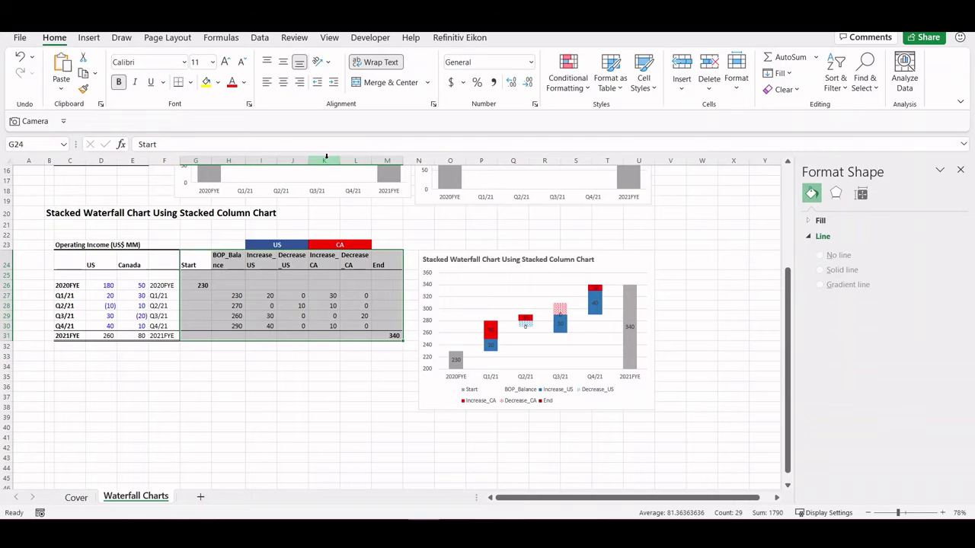
Insert a stacked column chart of the helper table F24:M31 and place it below the table.
{"action": "scroll", "coordinate": [229, 195], "scroll_direction": "down", "scroll_amount": 2}
{"action": "left_click_drag", "start_coordinate": [163, 190], "coordinate": [384, 261]}
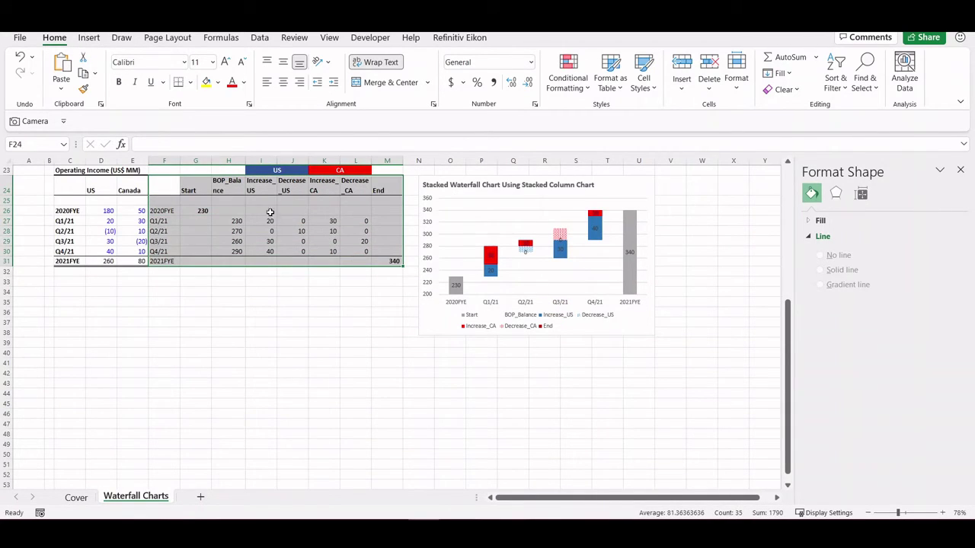
{"action": "left_click", "coordinate": [259, 40]}
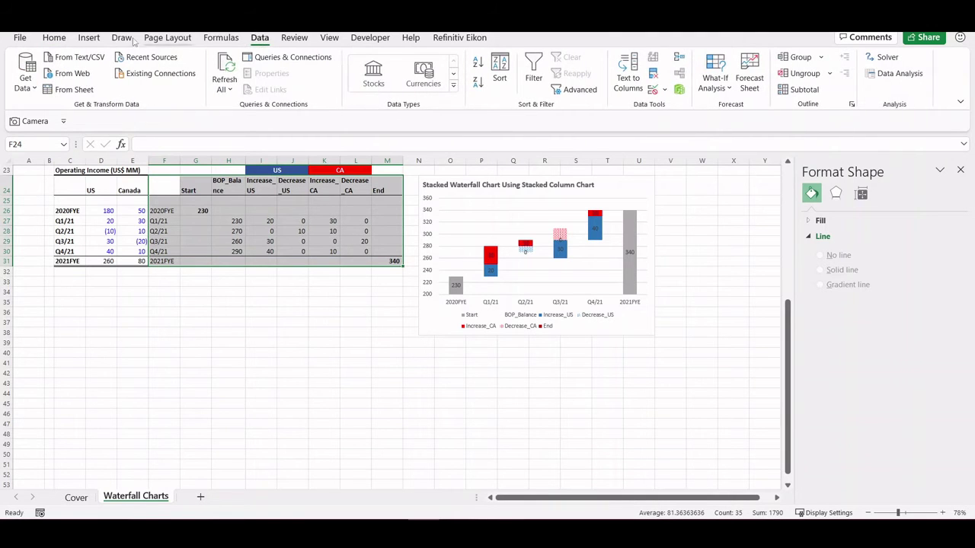
{"action": "left_click", "coordinate": [88, 38]}
{"action": "left_click", "coordinate": [360, 59]}
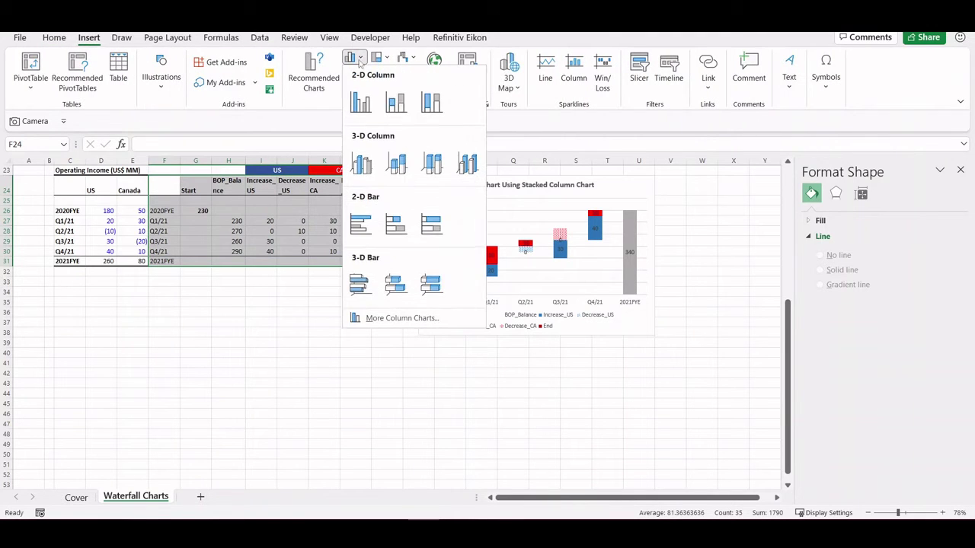
{"action": "left_click", "coordinate": [404, 105]}
{"action": "left_click_drag", "start_coordinate": [290, 384], "coordinate": [163, 409]}
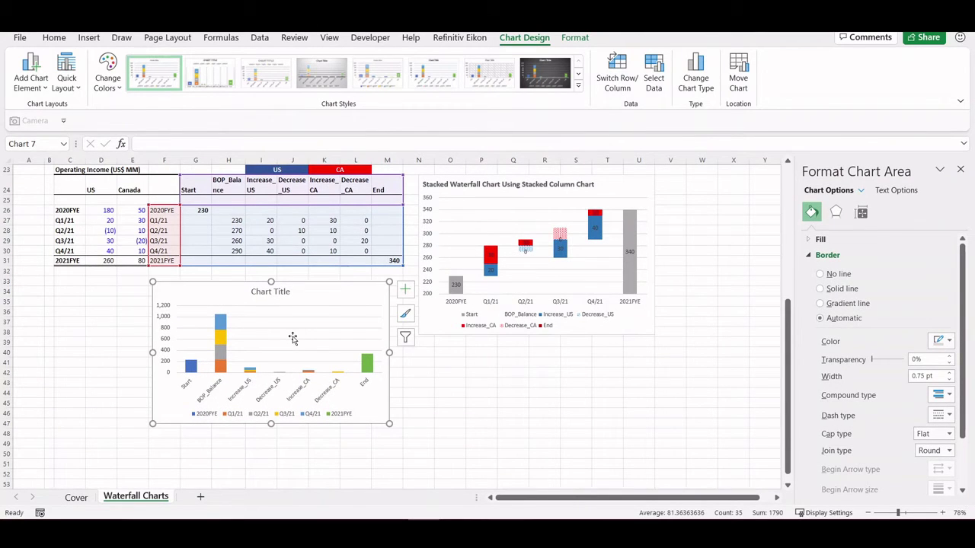
Switch rows and columns so 2020FYE–2021FYE form the axis, then enlarge and reposition the chart.
{"action": "right_click", "coordinate": [293, 338]}
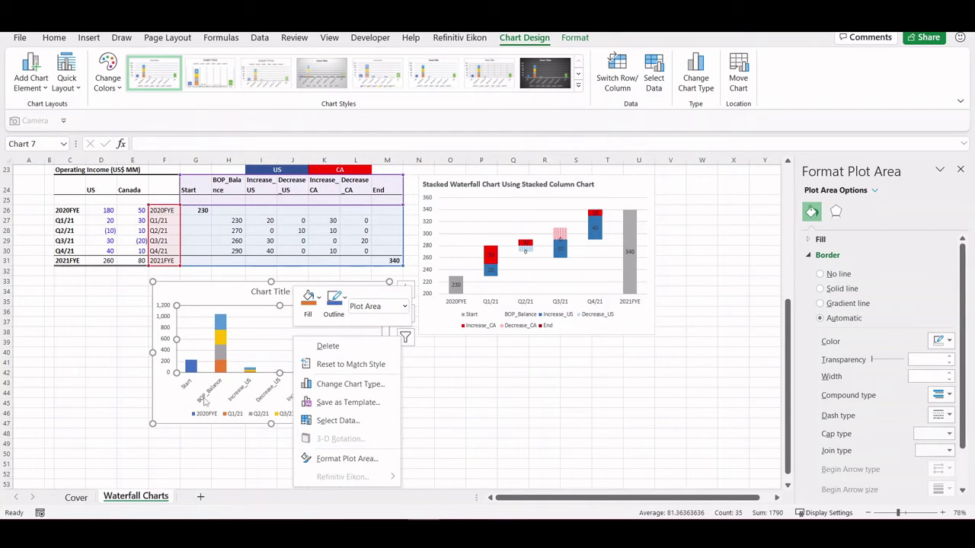
{"action": "left_click", "coordinate": [337, 420]}
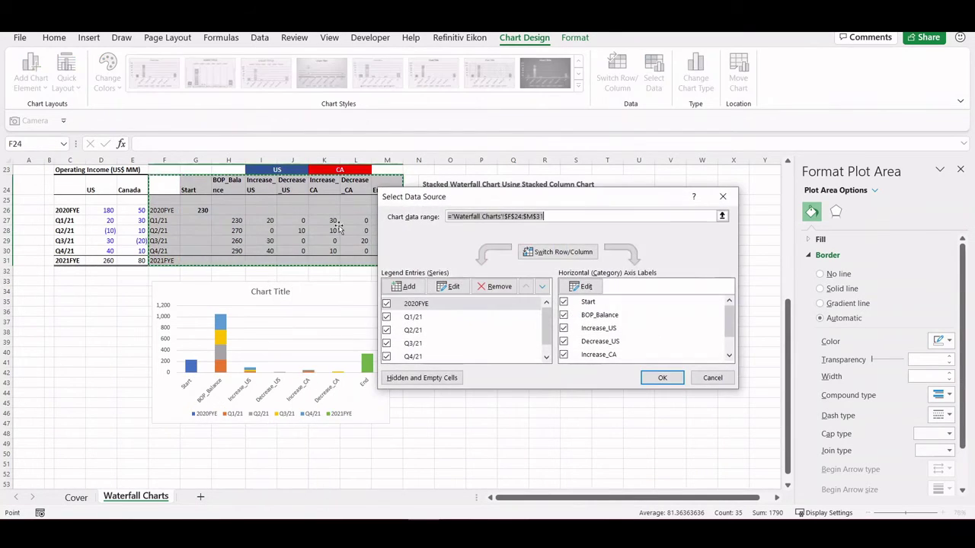
{"action": "left_click", "coordinate": [557, 252]}
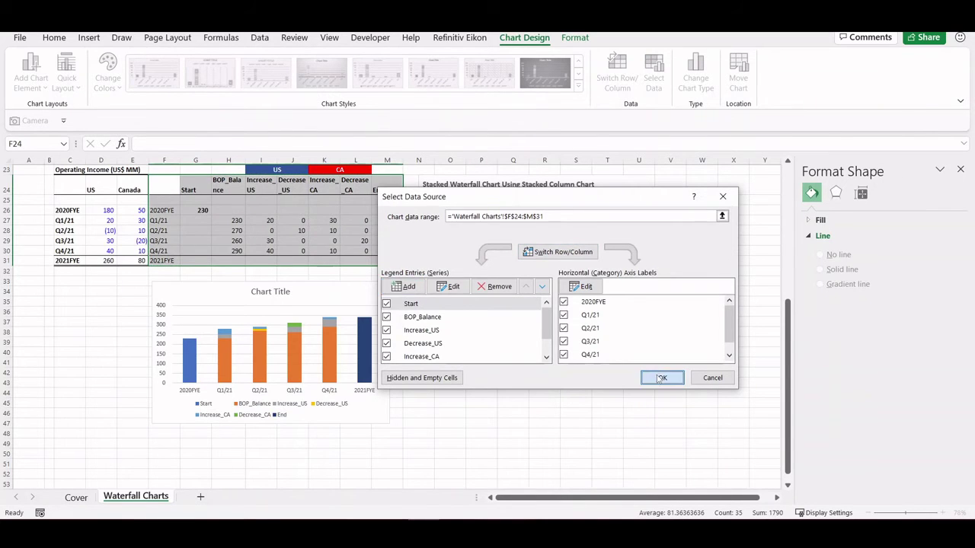
{"action": "left_click", "coordinate": [662, 378]}
{"action": "left_click", "coordinate": [354, 334]}
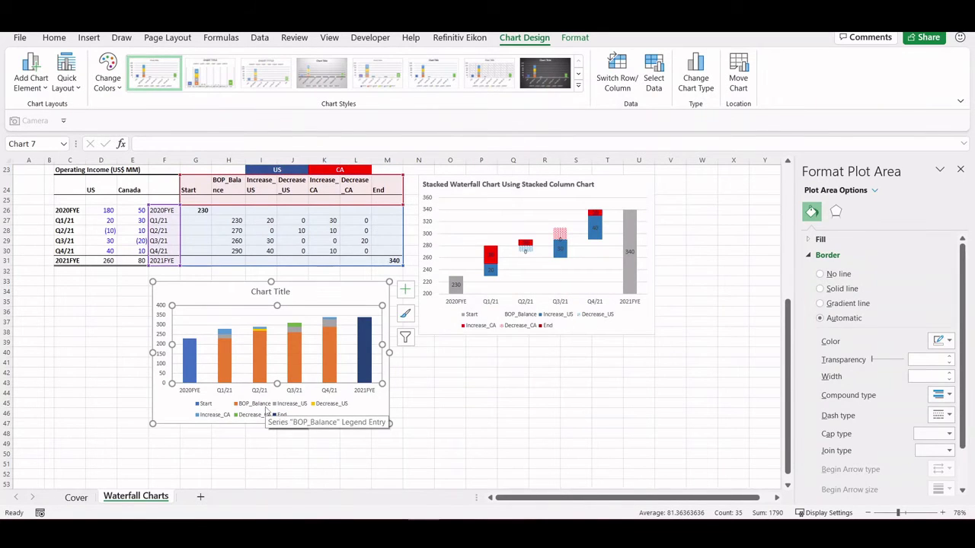
{"action": "scroll", "coordinate": [416, 401], "scroll_direction": "down", "scroll_amount": 2}
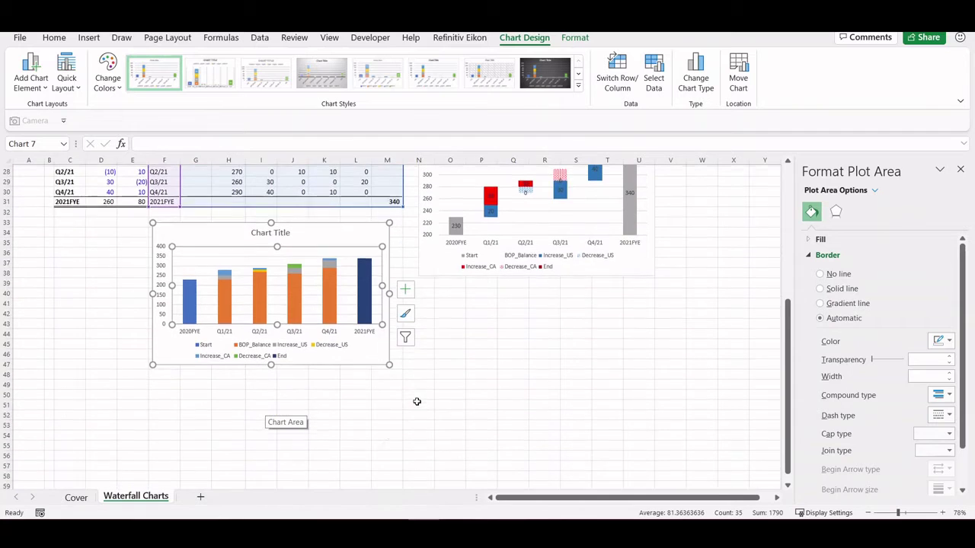
{"action": "left_click_drag", "start_coordinate": [389, 365], "coordinate": [510, 435]}
{"action": "left_click_drag", "start_coordinate": [182, 237], "coordinate": [73, 268]}
Give the 2020FYE Start and 2021FYE End bars a solid grey fill.
{"action": "left_click", "coordinate": [88, 390]}
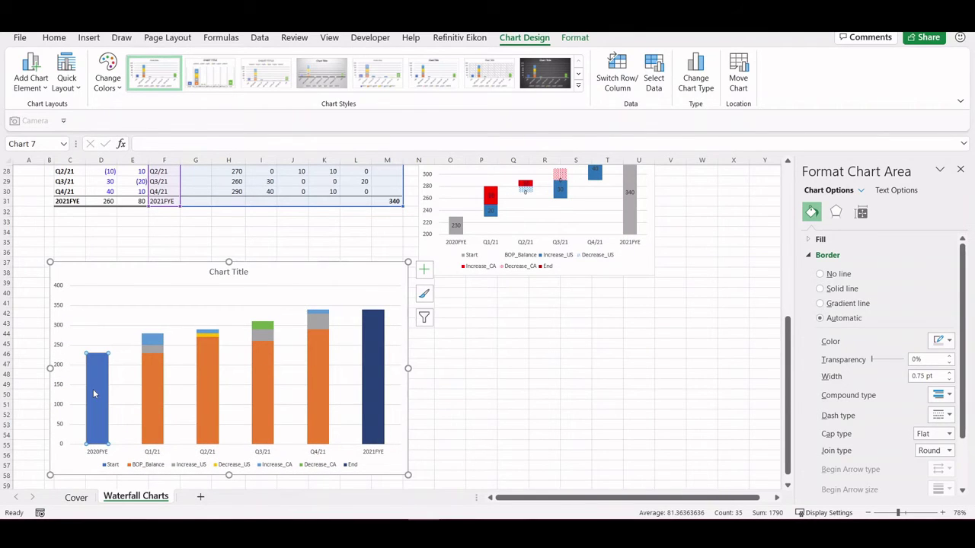
{"action": "left_click", "coordinate": [92, 391]}
{"action": "left_click", "coordinate": [179, 312]}
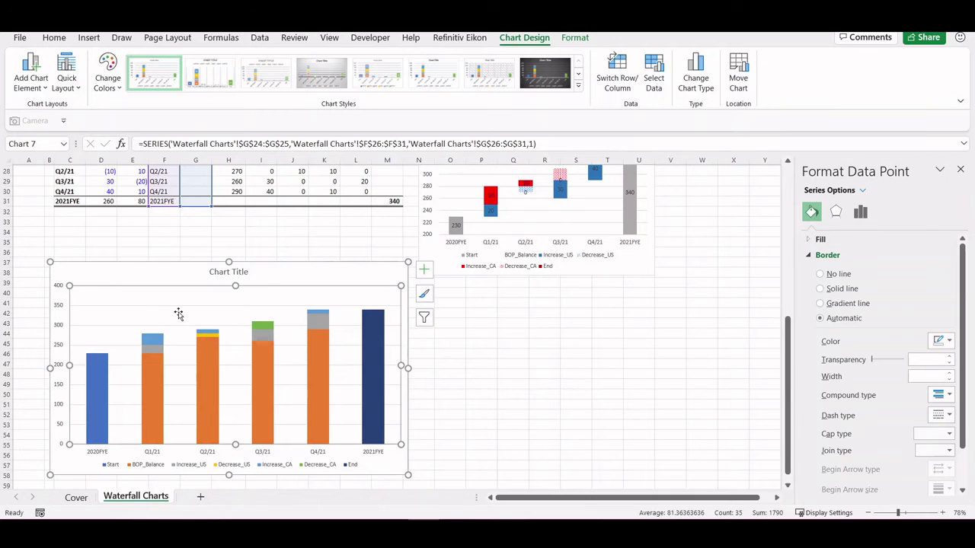
{"action": "left_click", "coordinate": [96, 406]}
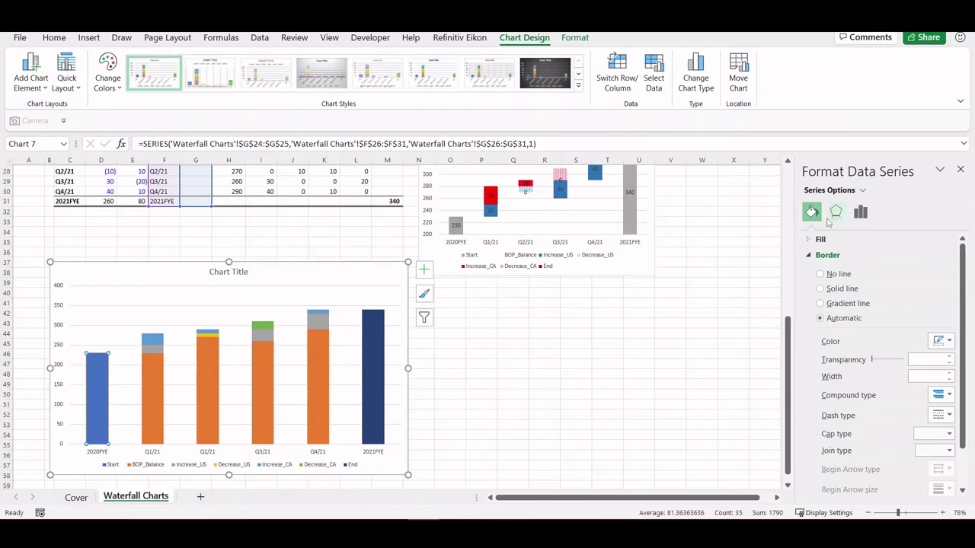
{"action": "left_click", "coordinate": [812, 240]}
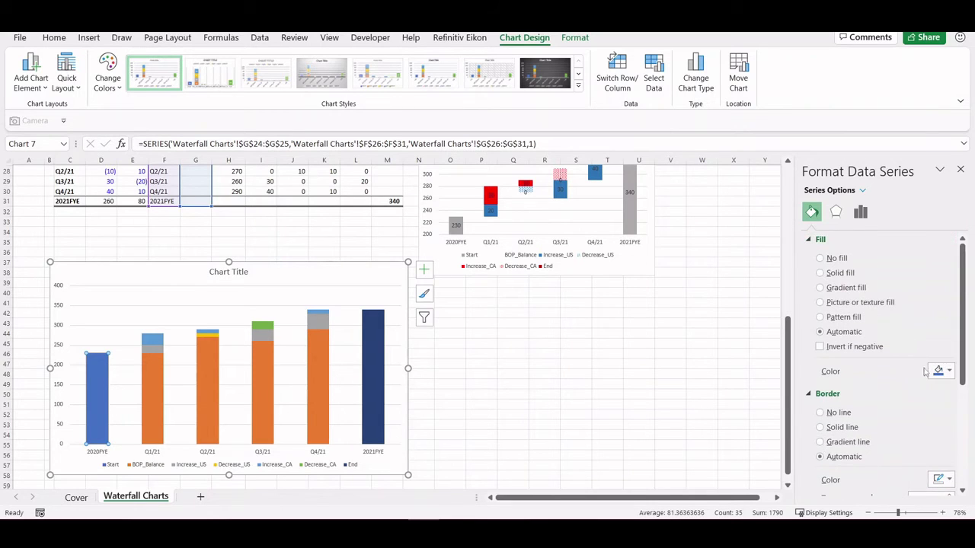
{"action": "left_click", "coordinate": [944, 371]}
{"action": "left_click", "coordinate": [875, 272]}
{"action": "left_click", "coordinate": [367, 353]}
{"action": "left_click", "coordinate": [366, 353]}
{"action": "left_click", "coordinate": [943, 372]}
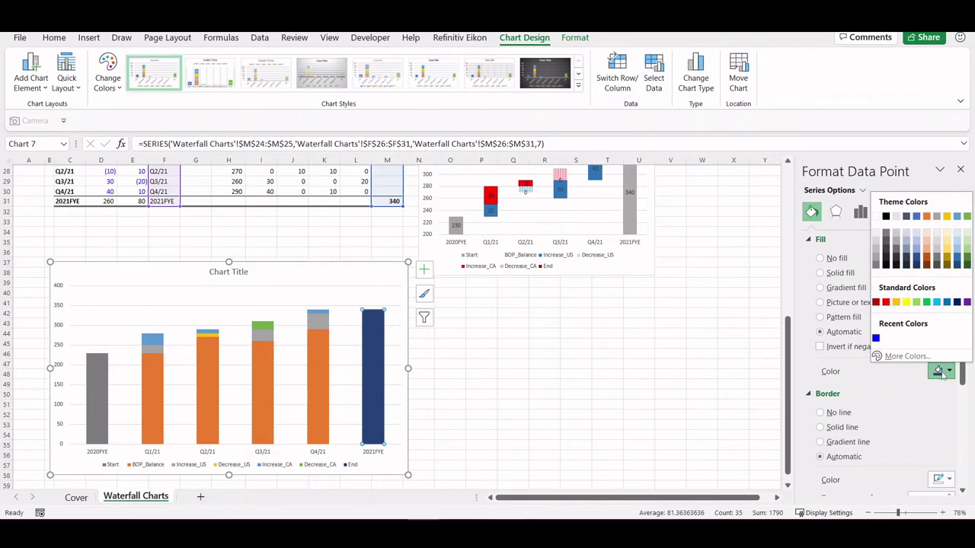
{"action": "left_click", "coordinate": [877, 268]}
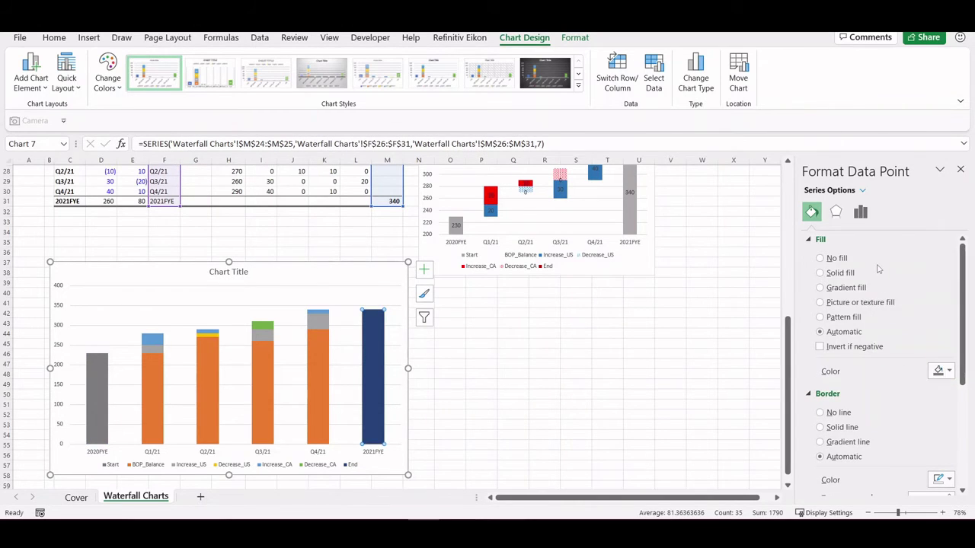
Set the BOP_Balance series to No fill so the quarterly changes float between 230 and 340.
{"action": "left_click", "coordinate": [150, 399]}
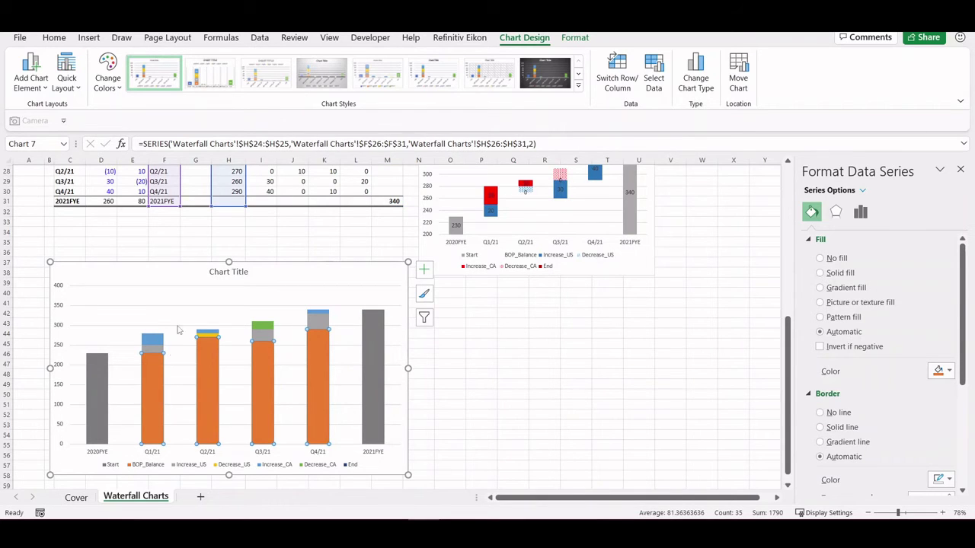
{"action": "scroll", "coordinate": [190, 320], "scroll_direction": "up", "scroll_amount": 3}
{"action": "scroll", "coordinate": [221, 320], "scroll_direction": "down", "scroll_amount": 4}
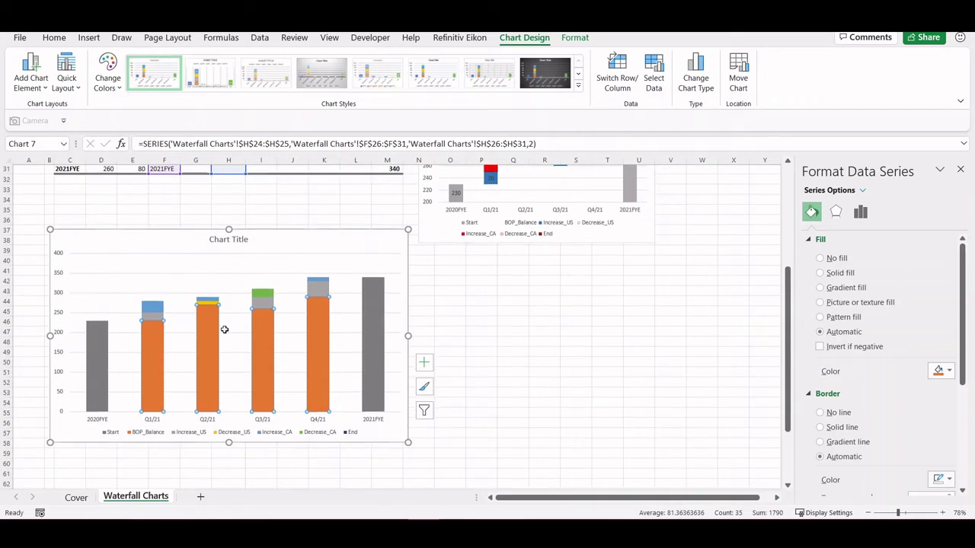
{"action": "mouse_move", "coordinate": [150, 364]}
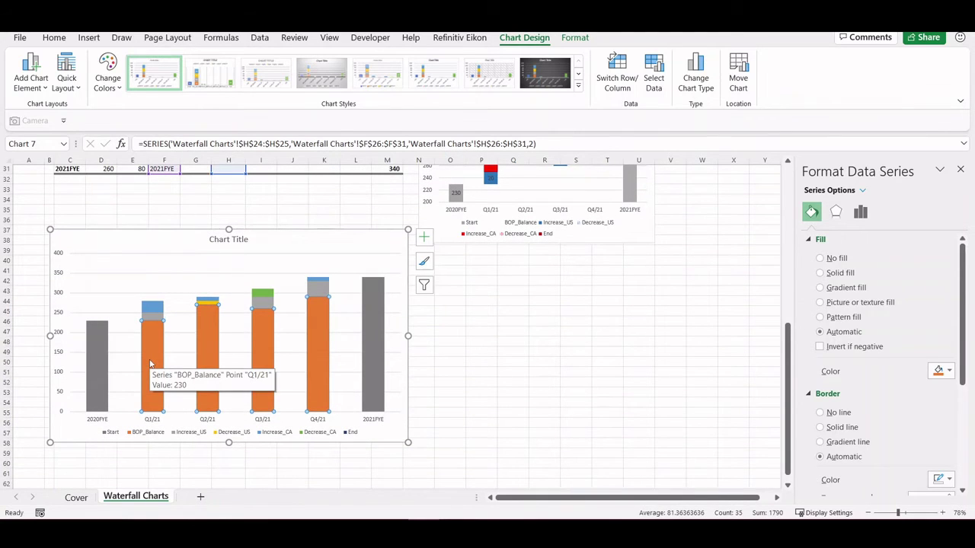
{"action": "left_click", "coordinate": [837, 259]}
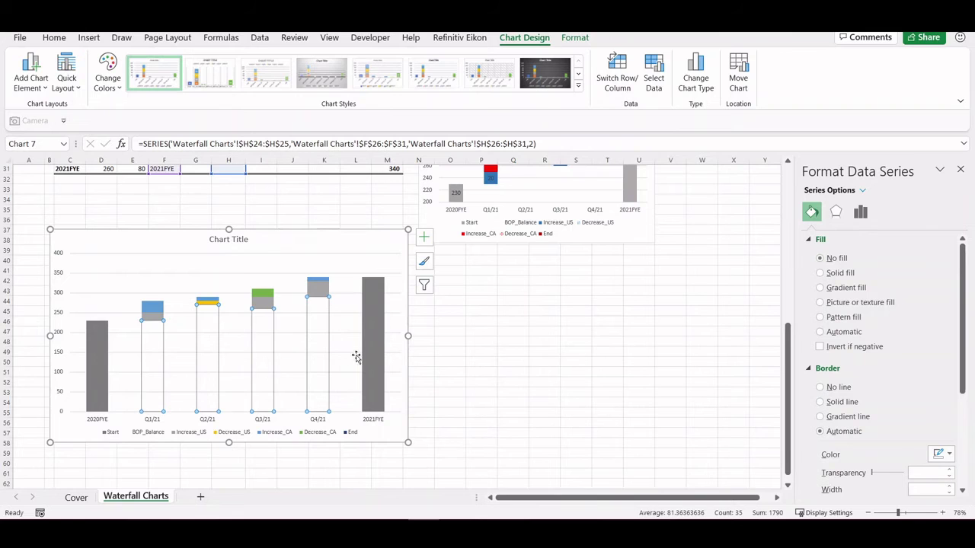
{"action": "left_click", "coordinate": [478, 421]}
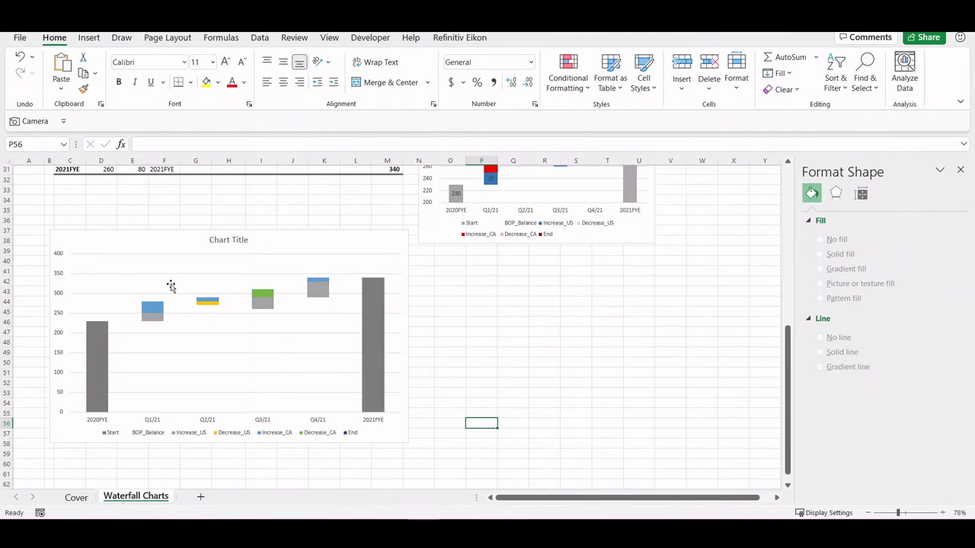
{"action": "scroll", "coordinate": [182, 349], "scroll_direction": "up", "scroll_amount": 2}
{"action": "scroll", "coordinate": [182, 349], "scroll_direction": "down", "scroll_amount": 1}
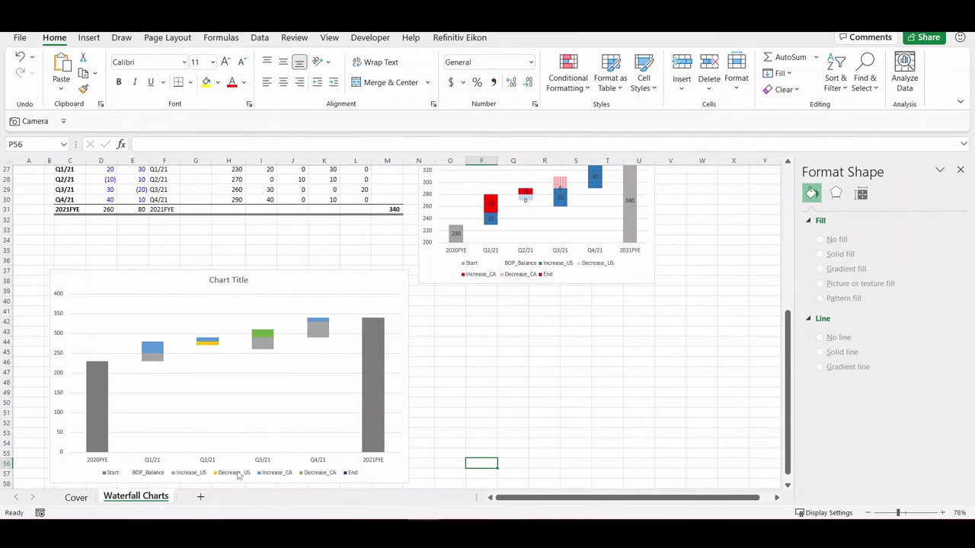
Fill all Increase_CA bars in the lower chart with solid red.
{"action": "left_click", "coordinate": [157, 348]}
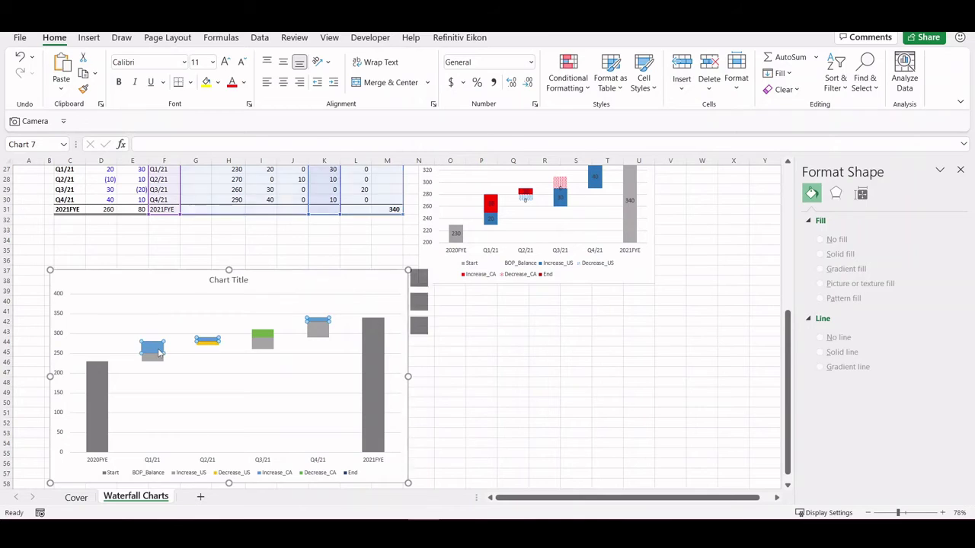
{"action": "scroll", "coordinate": [261, 256], "scroll_direction": "up", "scroll_amount": 3}
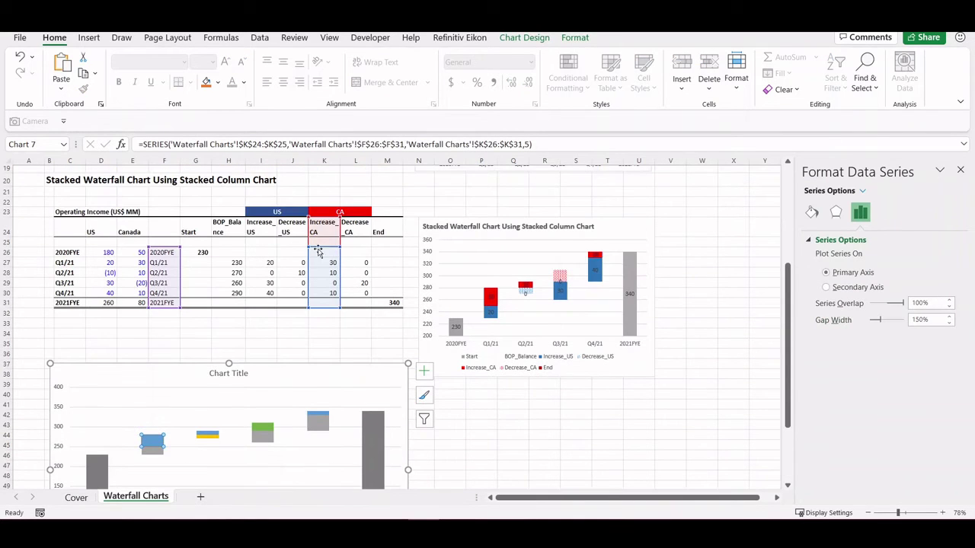
{"action": "left_click", "coordinate": [812, 212]}
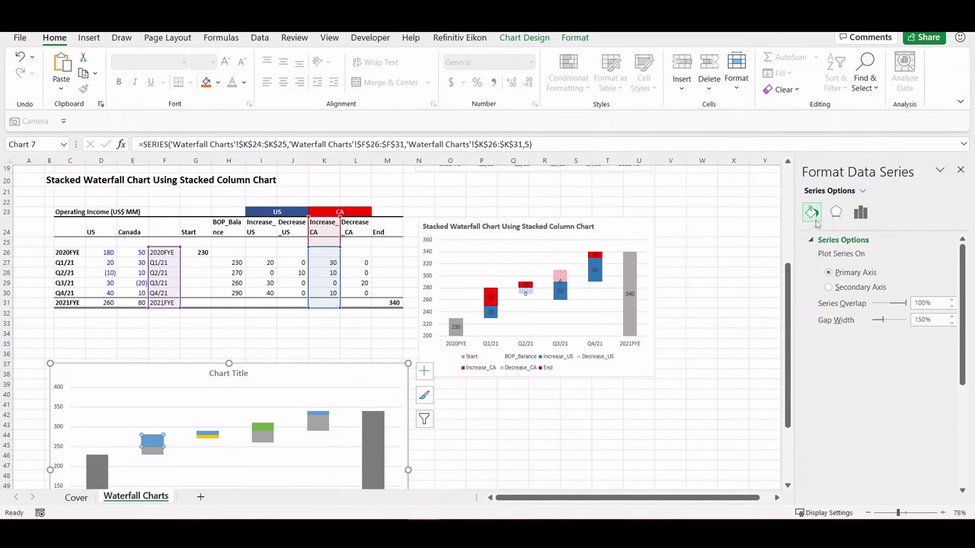
{"action": "left_click", "coordinate": [941, 371]}
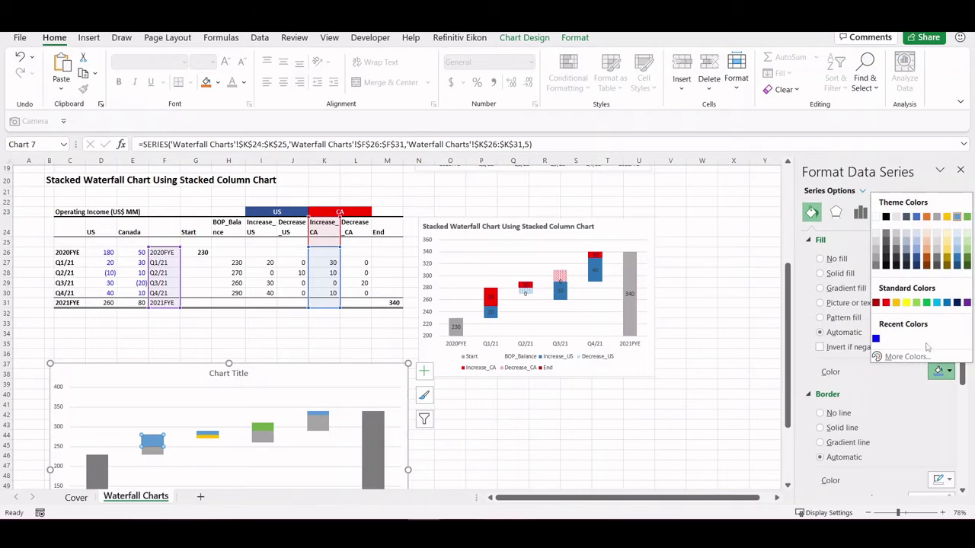
{"action": "left_click", "coordinate": [886, 304]}
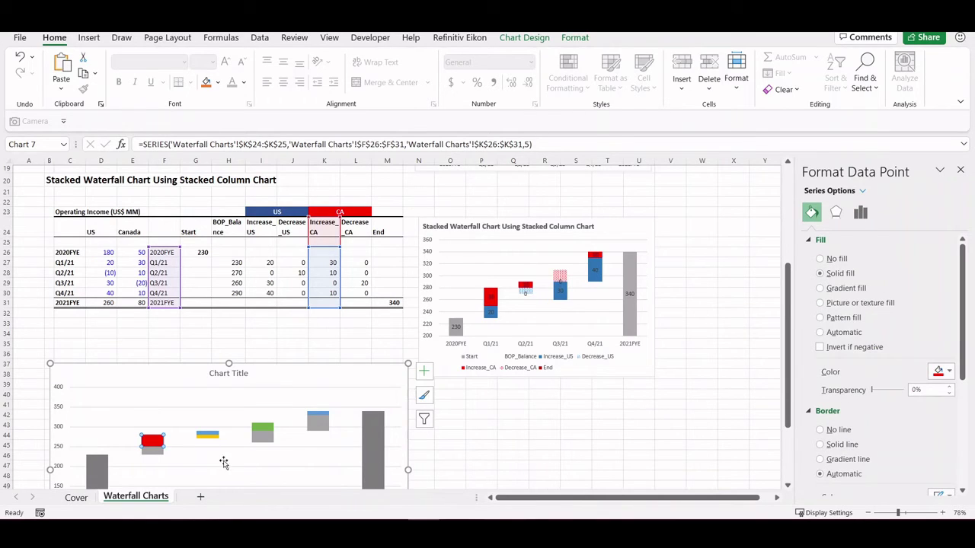
{"action": "left_click", "coordinate": [201, 450]}
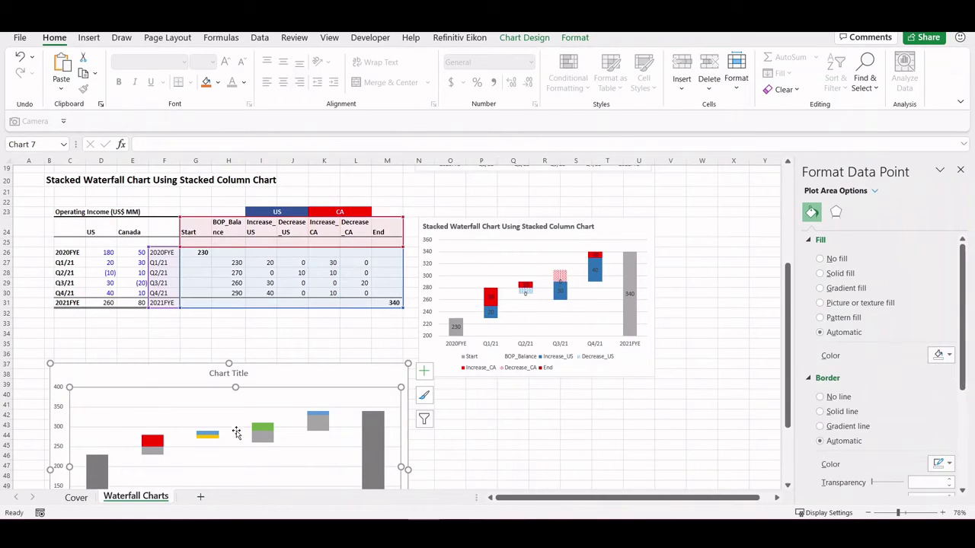
{"action": "left_click", "coordinate": [310, 414]}
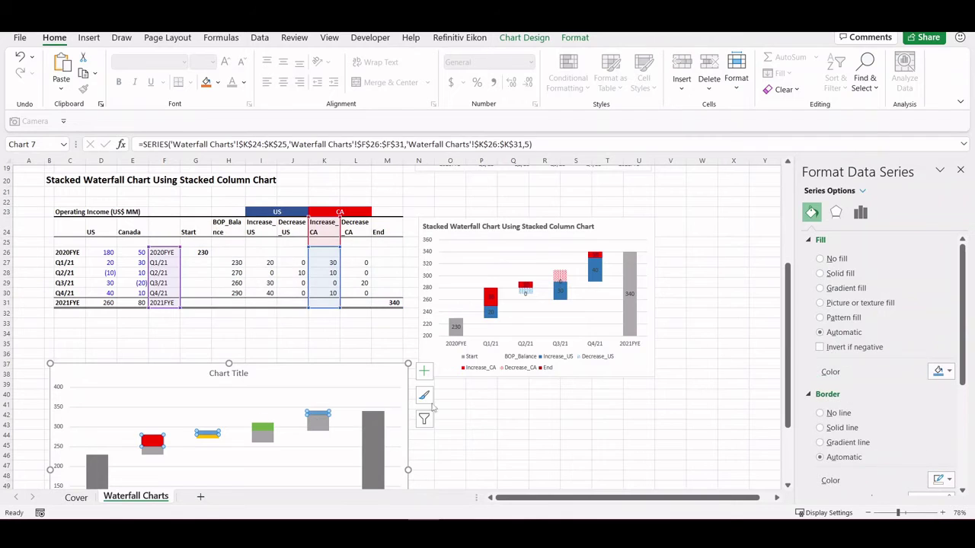
{"action": "left_click", "coordinate": [938, 371]}
{"action": "left_click", "coordinate": [886, 303]}
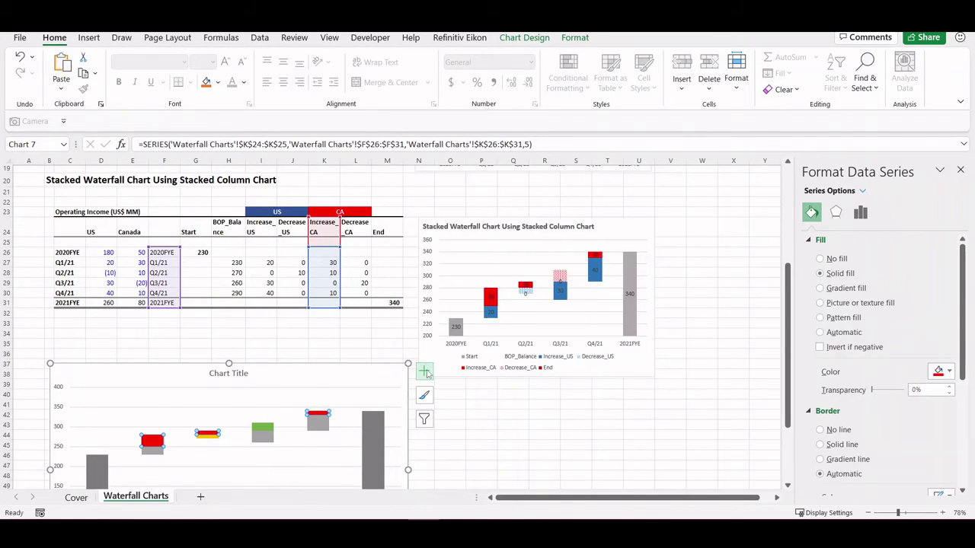
Give the Decrease_CA bars a pink hatched pattern fill.
{"action": "scroll", "coordinate": [316, 295], "scroll_direction": "down", "scroll_amount": 3}
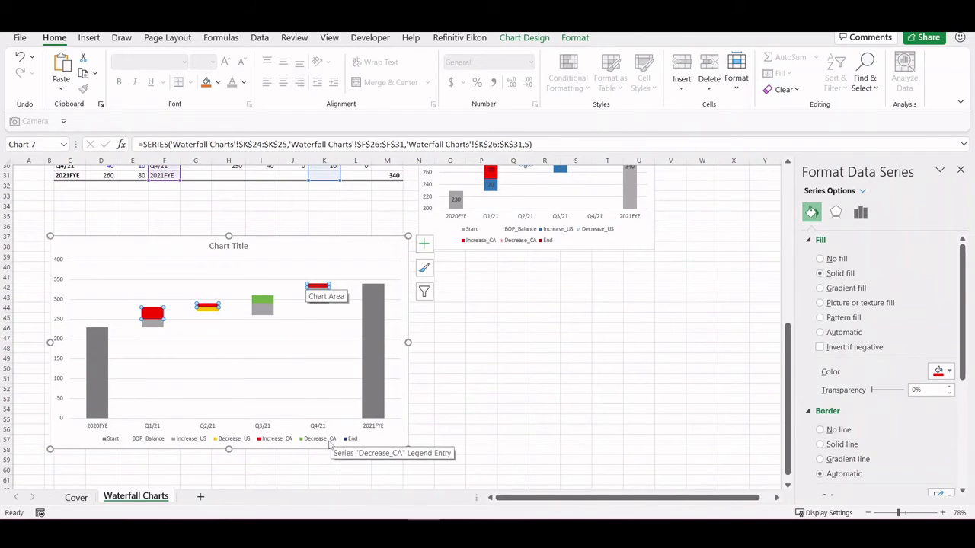
{"action": "left_click", "coordinate": [261, 301]}
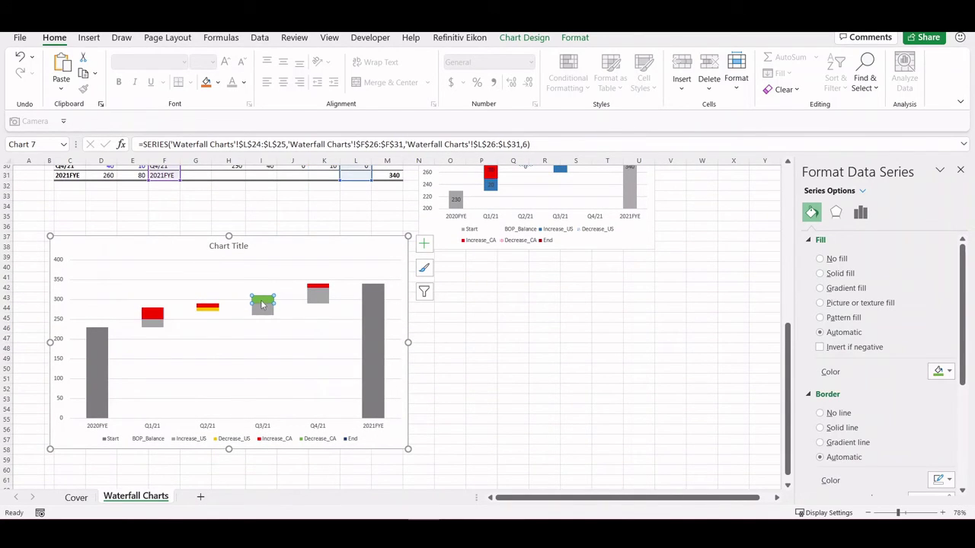
{"action": "left_click", "coordinate": [941, 371]}
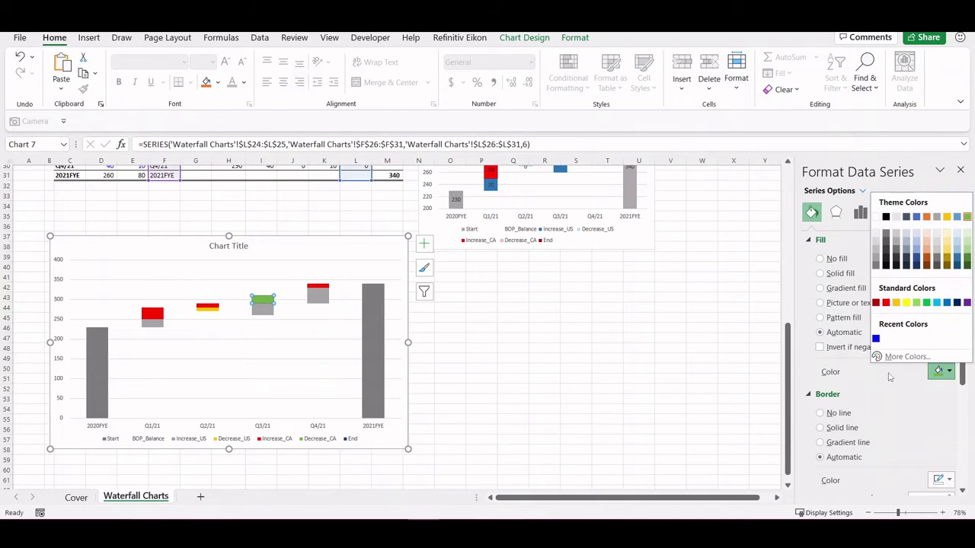
{"action": "left_click", "coordinate": [886, 302]}
{"action": "left_click", "coordinate": [820, 288]}
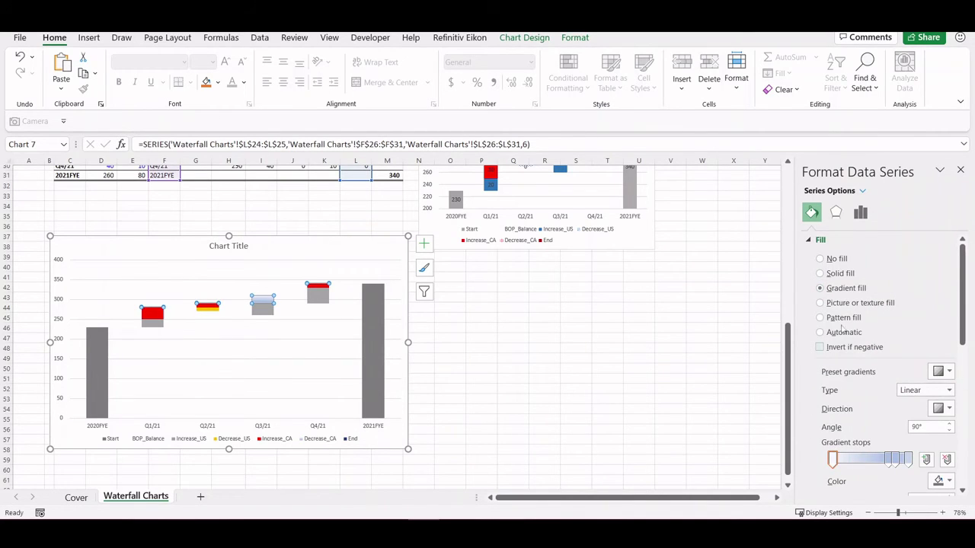
{"action": "left_click", "coordinate": [831, 319]}
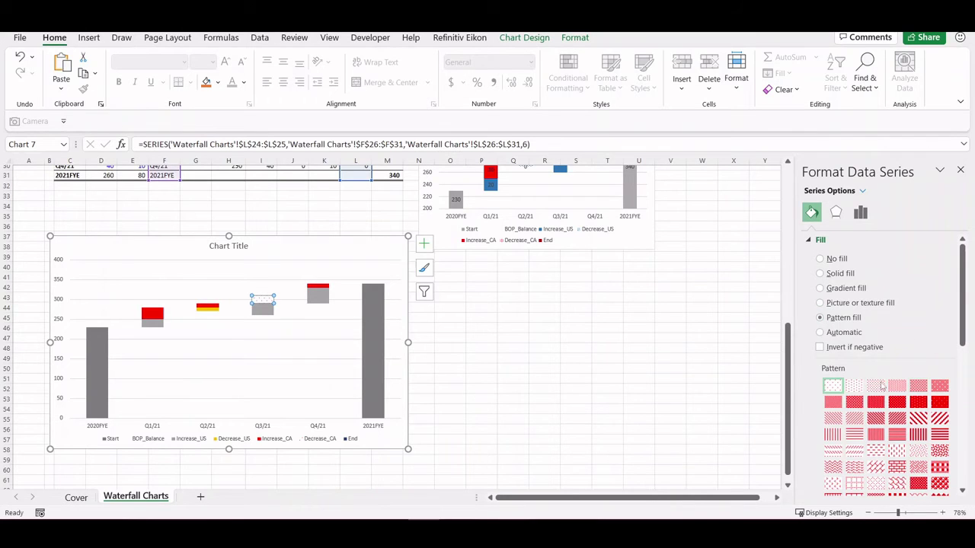
{"action": "left_click", "coordinate": [917, 387]}
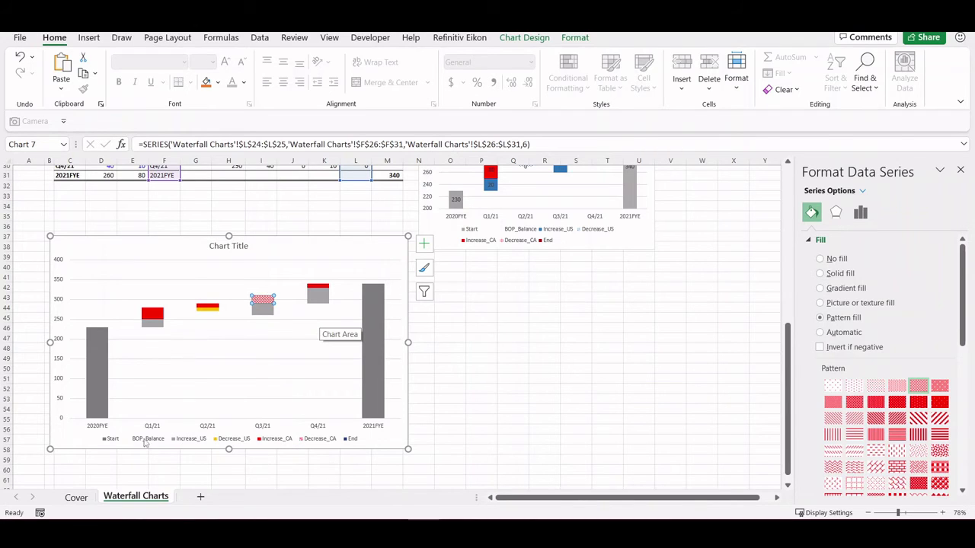
Colour the Increase_US bars light blue.
{"action": "left_click", "coordinate": [150, 323]}
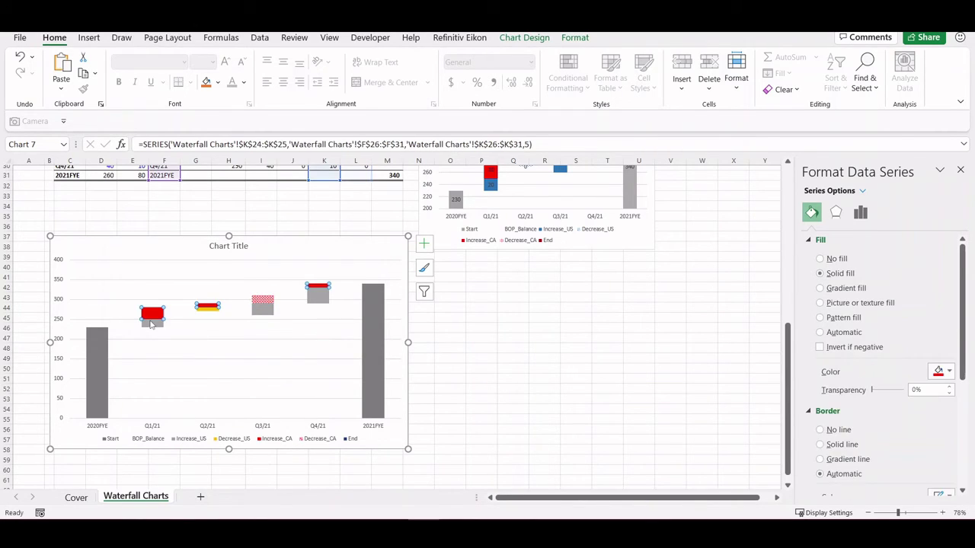
{"action": "left_click", "coordinate": [151, 324]}
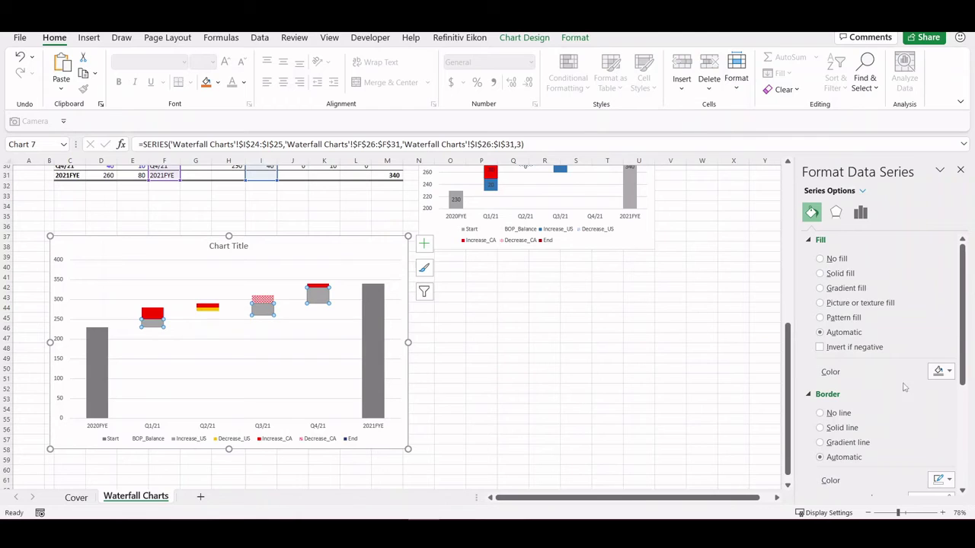
{"action": "left_click", "coordinate": [937, 374]}
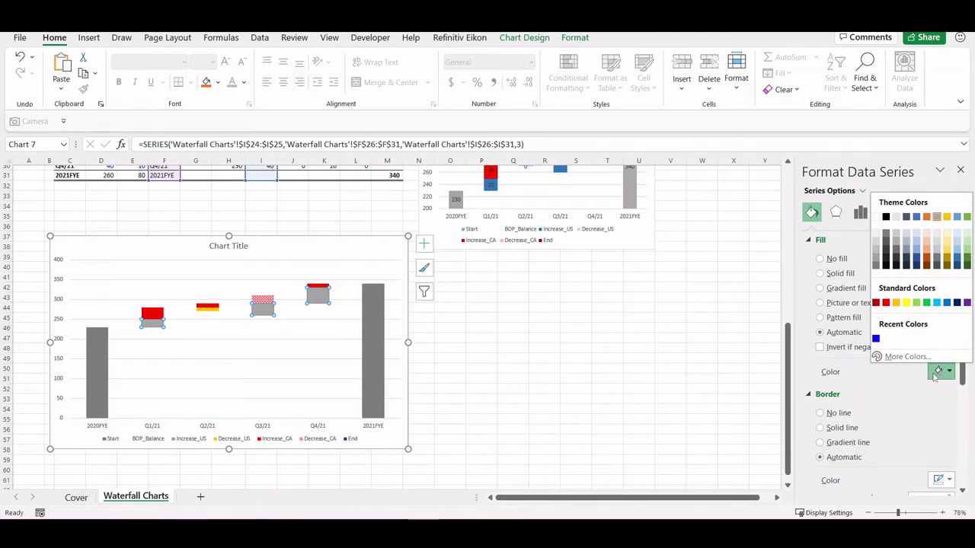
{"action": "left_click", "coordinate": [937, 303]}
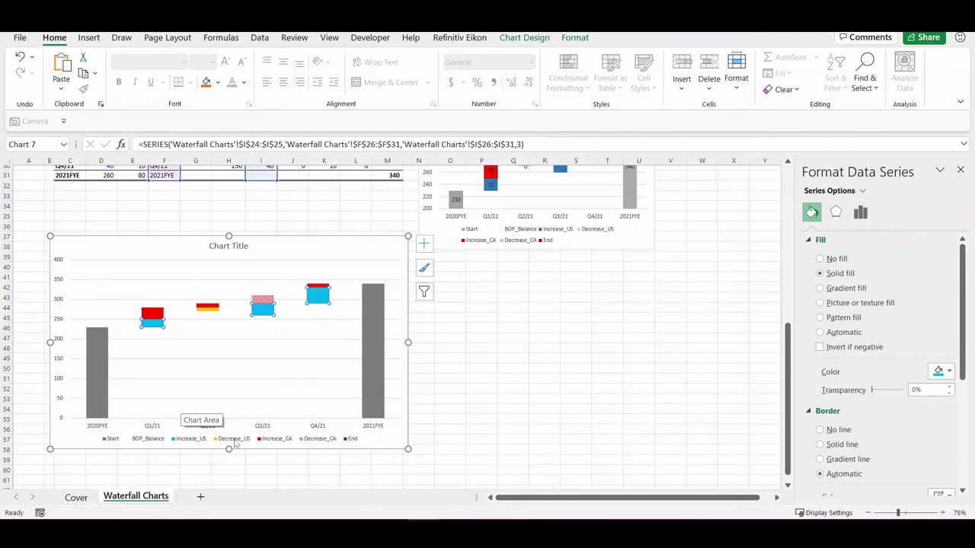
Give the Decrease_US bars a pattern fill with a light-blue foreground, then deselect the chart.
{"action": "left_click", "coordinate": [205, 311]}
{"action": "left_click", "coordinate": [205, 309]}
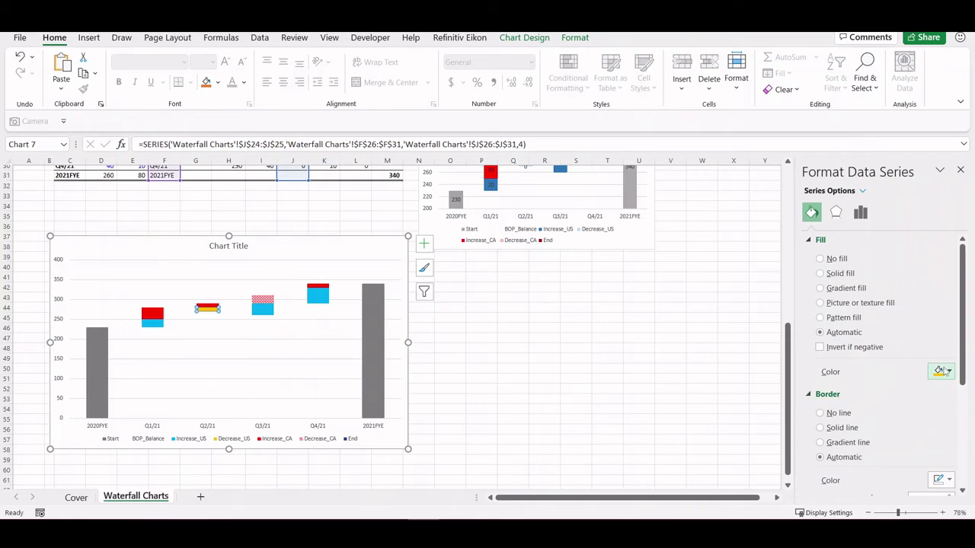
{"action": "left_click", "coordinate": [841, 317]}
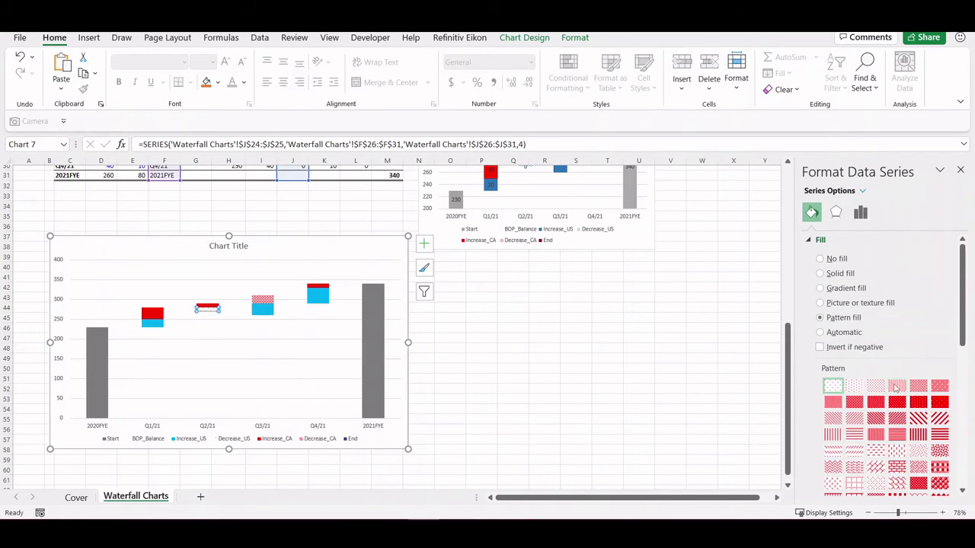
{"action": "scroll", "coordinate": [871, 409], "scroll_direction": "down", "scroll_amount": 4}
{"action": "left_click", "coordinate": [945, 399]}
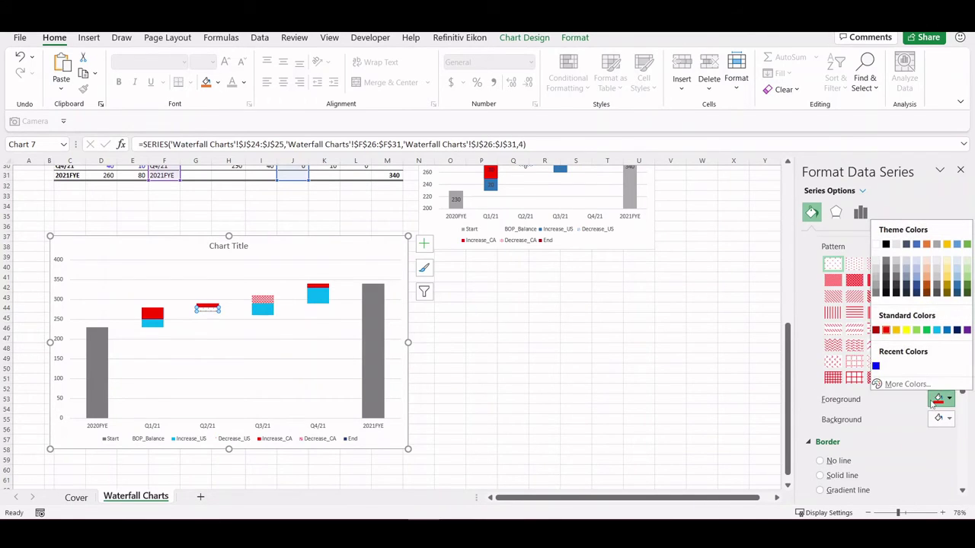
{"action": "left_click", "coordinate": [935, 329]}
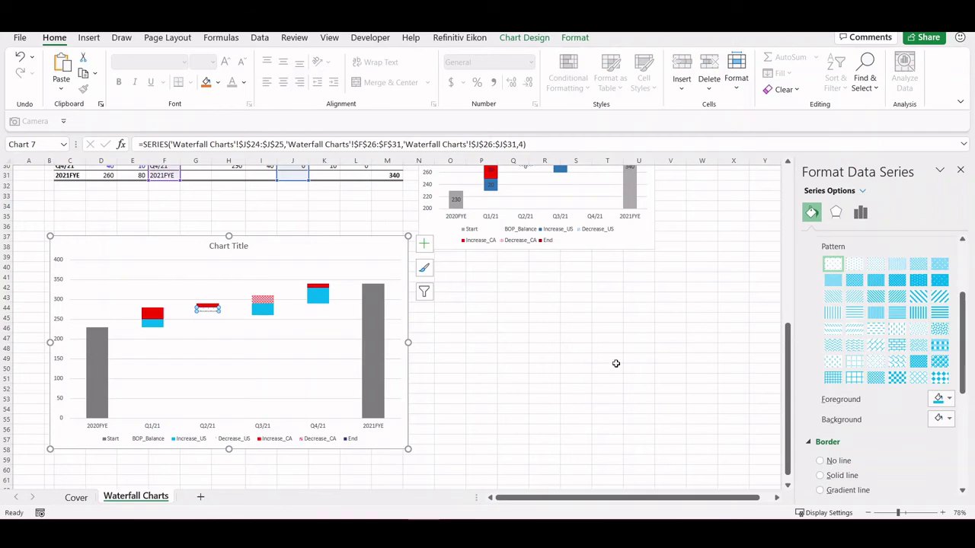
{"action": "left_click", "coordinate": [506, 388]}
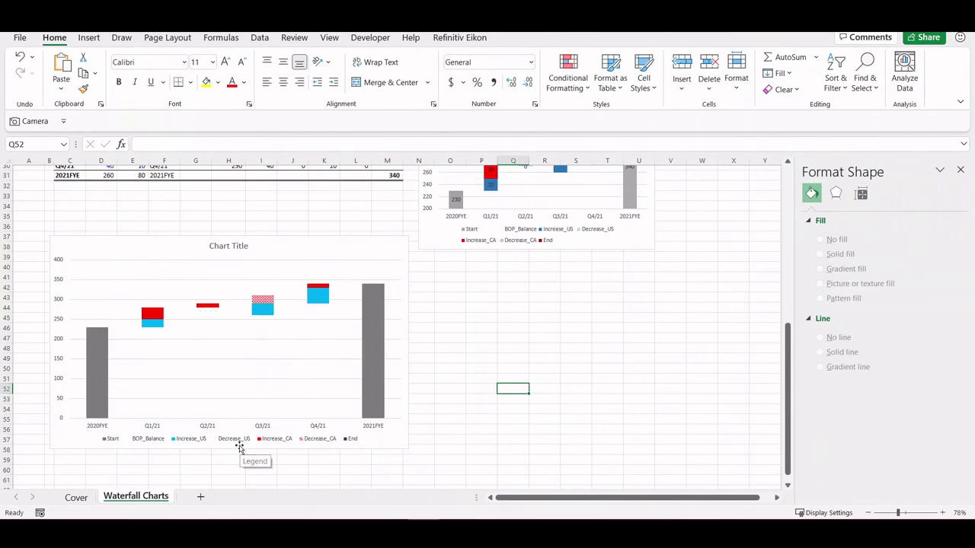
Delete the BOP_Balance, Start and End entries from the lower chart's legend.
{"action": "left_click", "coordinate": [153, 445]}
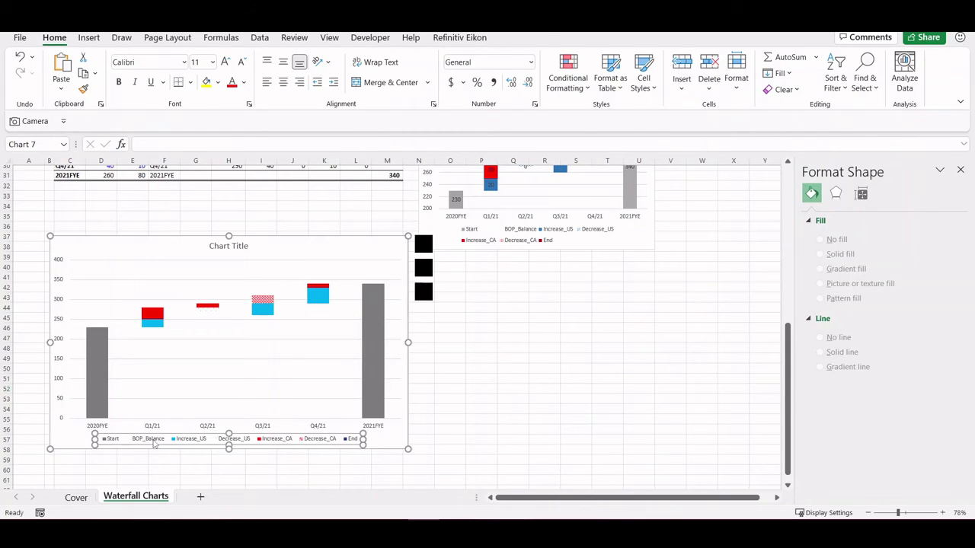
{"action": "left_click", "coordinate": [151, 446]}
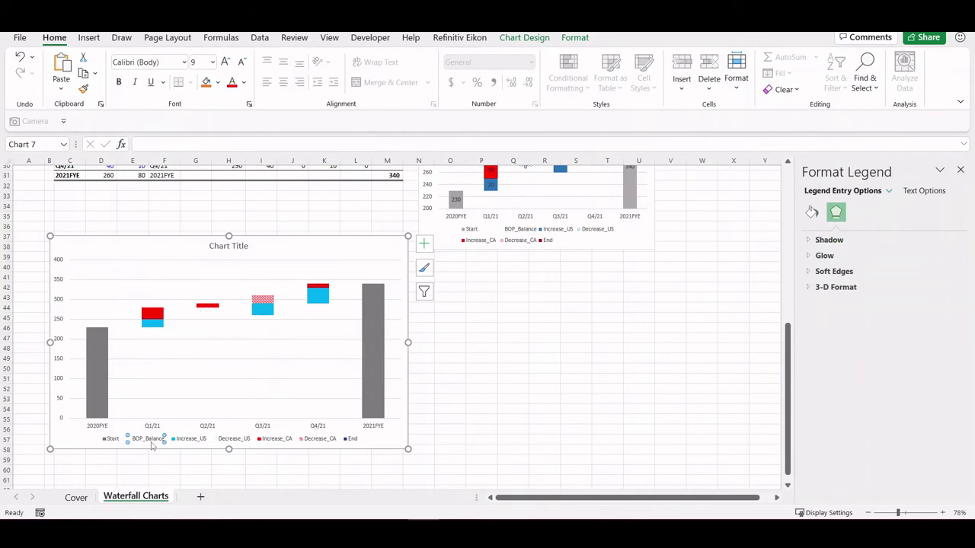
{"action": "key", "text": "Delete"}
{"action": "left_click", "coordinate": [139, 445]}
{"action": "left_click", "coordinate": [140, 445]}
{"action": "key", "text": "Delete"}
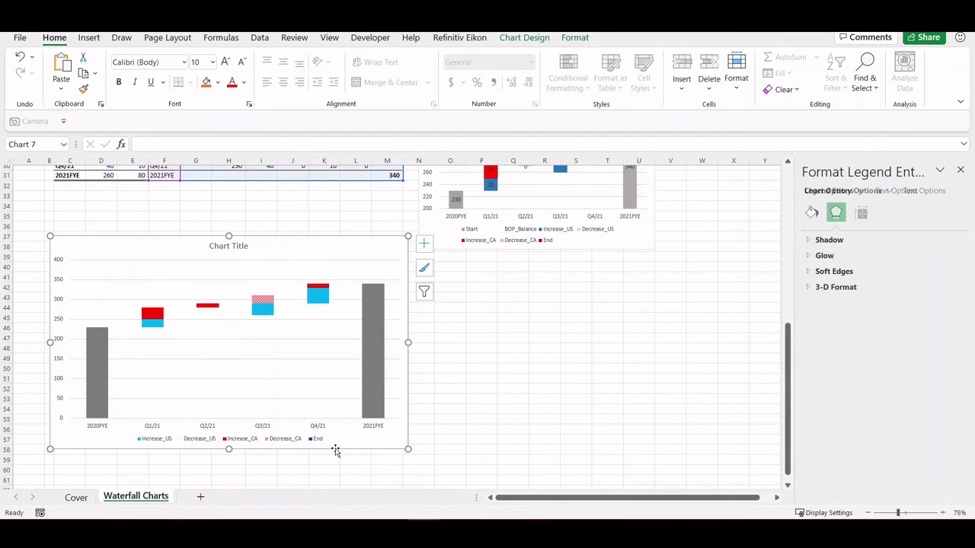
{"action": "left_click", "coordinate": [316, 445]}
{"action": "left_click", "coordinate": [316, 445]}
{"action": "key", "text": "Delete"}
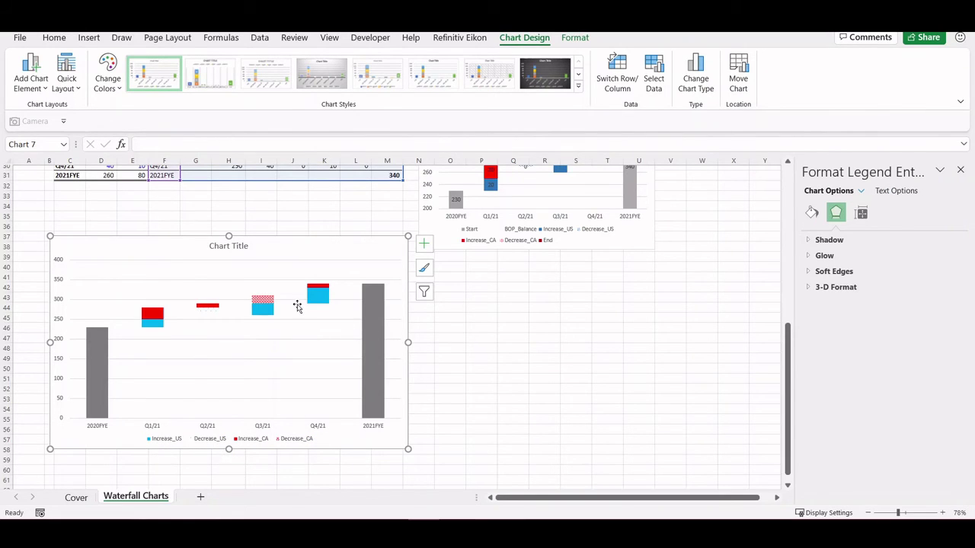
Show data labels on the stacked chart's bars and remove the floating BOP_Balance labels.
{"action": "left_click", "coordinate": [423, 243]}
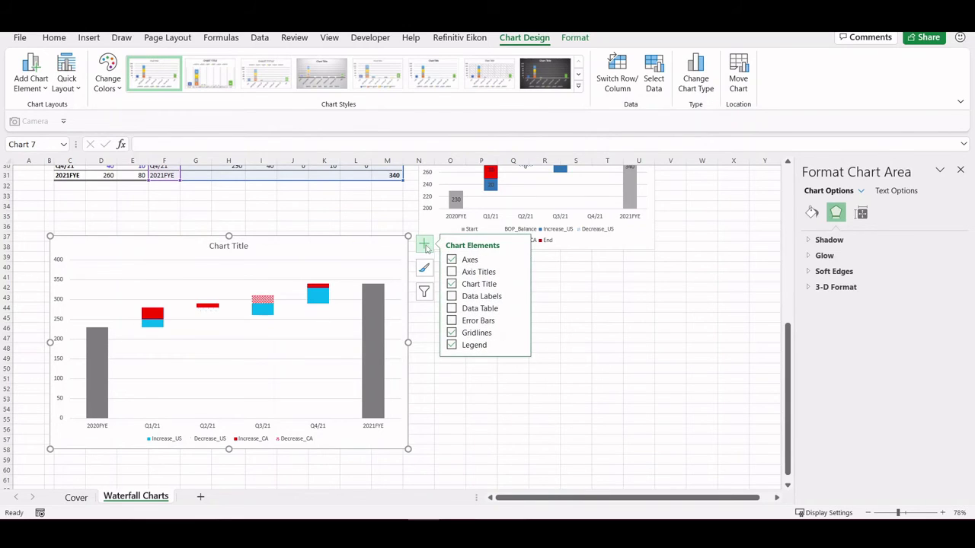
{"action": "left_click", "coordinate": [452, 297]}
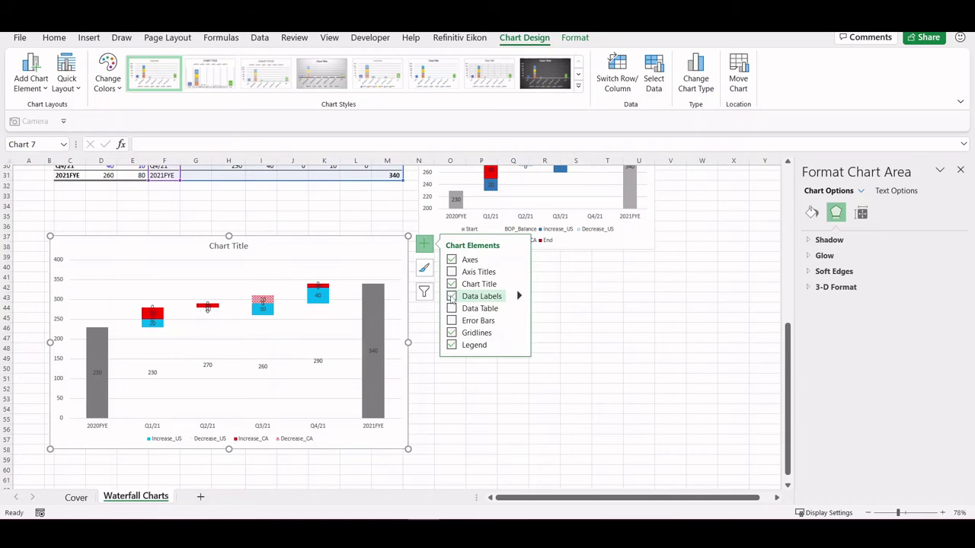
{"action": "left_click", "coordinate": [319, 363]}
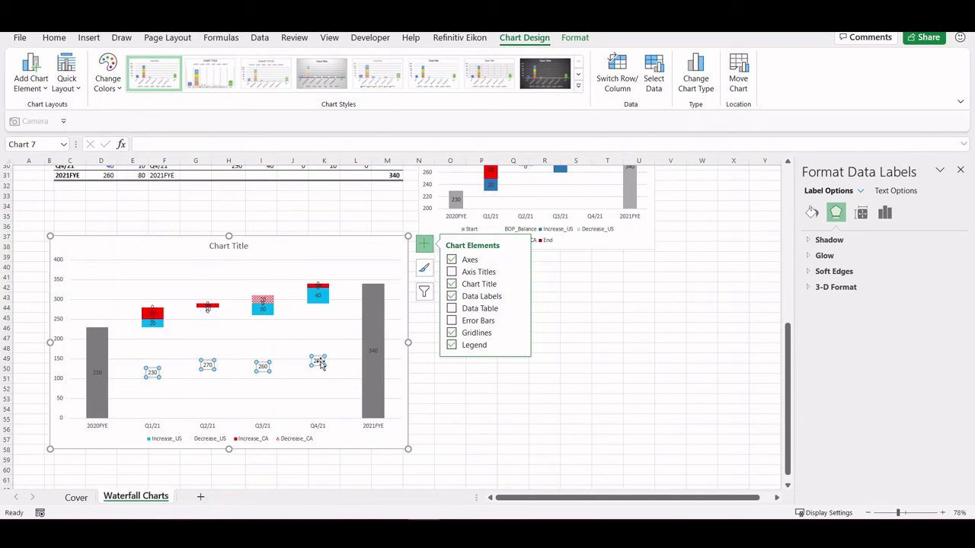
{"action": "key", "text": "Escape"}
{"action": "scroll", "coordinate": [298, 252], "scroll_direction": "up", "scroll_amount": 6}
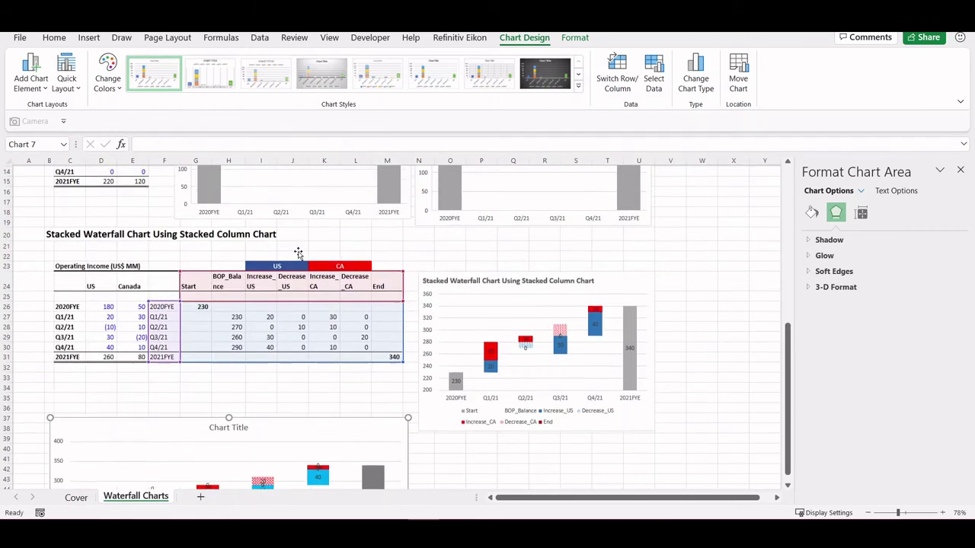
{"action": "scroll", "coordinate": [206, 378], "scroll_direction": "down", "scroll_amount": 6}
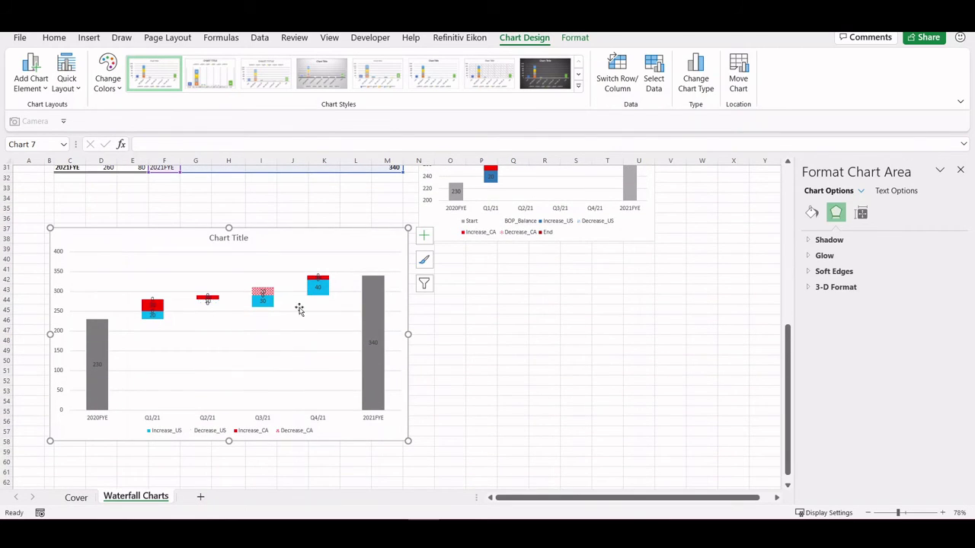
{"action": "scroll", "coordinate": [261, 303], "scroll_direction": "up", "scroll_amount": 9, "text": "ctrl"}
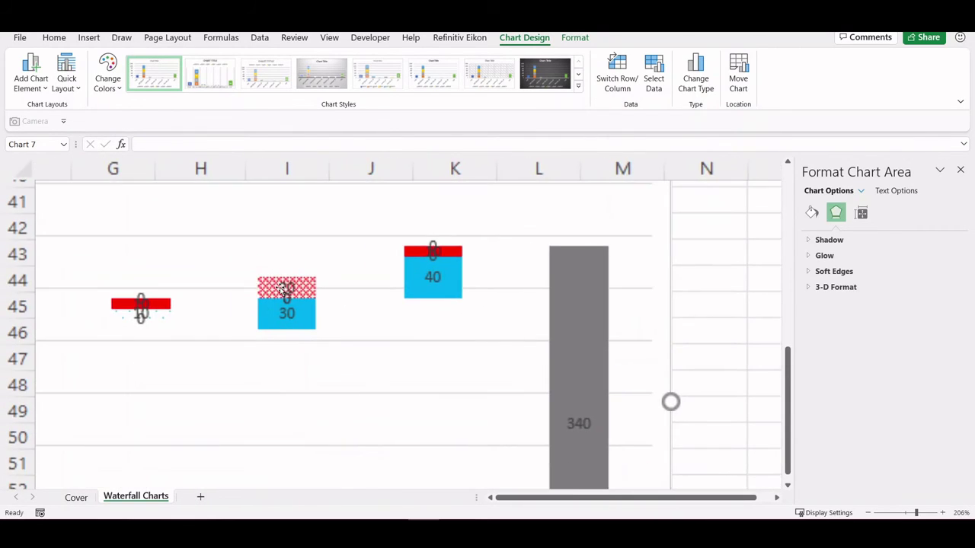
{"action": "scroll", "coordinate": [285, 311], "scroll_direction": "down", "scroll_amount": 8, "text": "ctrl"}
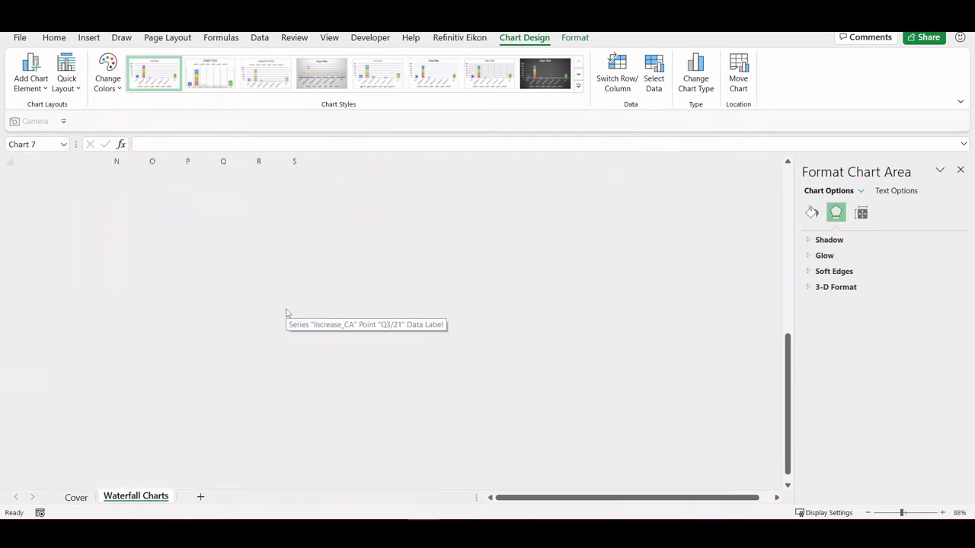
{"action": "scroll", "coordinate": [286, 308], "scroll_direction": "up", "scroll_amount": 3}
Clear the zero entries in I28, J27, L27, L28, J30, J29, L30 and K29.
{"action": "left_click", "coordinate": [284, 390]}
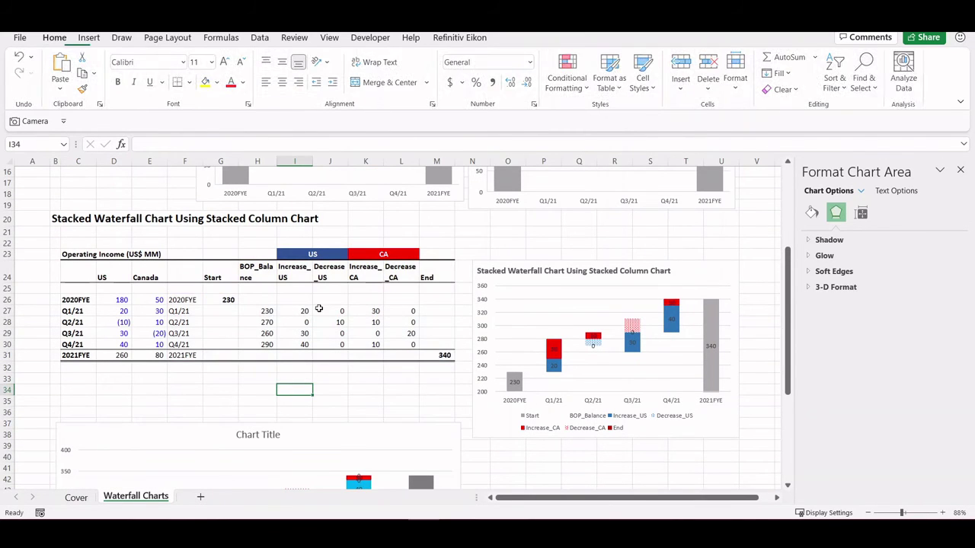
{"action": "left_click", "coordinate": [303, 323]}
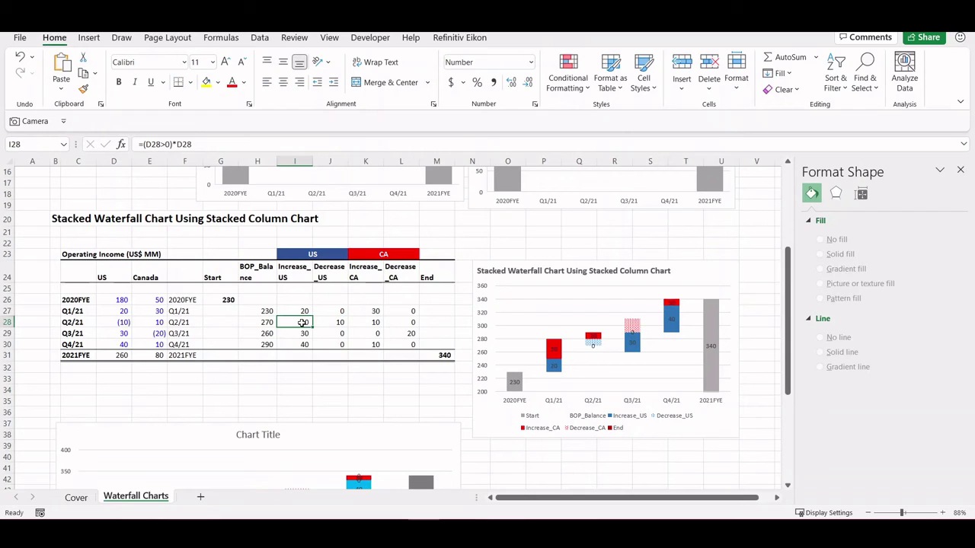
{"action": "key", "text": "Delete"}
{"action": "left_click", "coordinate": [343, 313]}
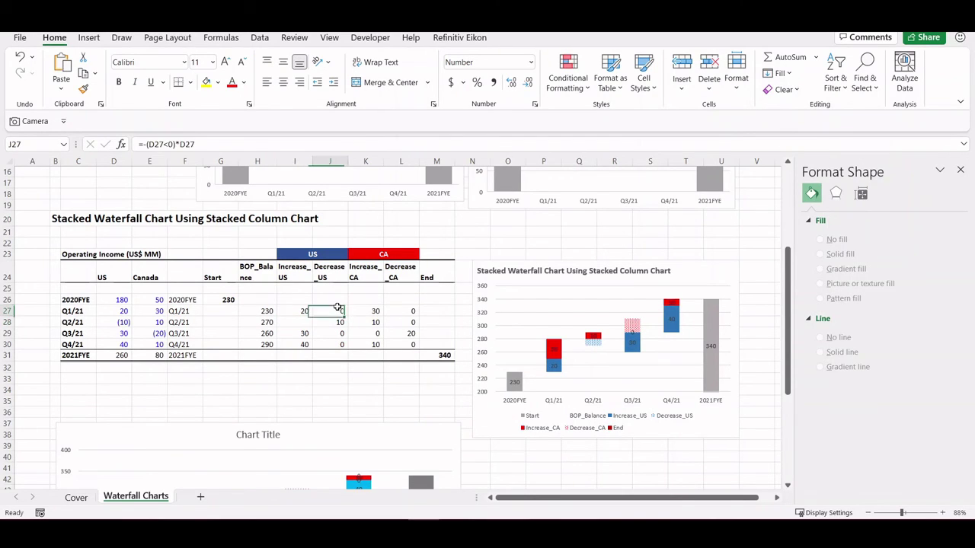
{"action": "key", "text": "Delete"}
{"action": "left_click", "coordinate": [409, 311]}
{"action": "key", "text": "Delete"}
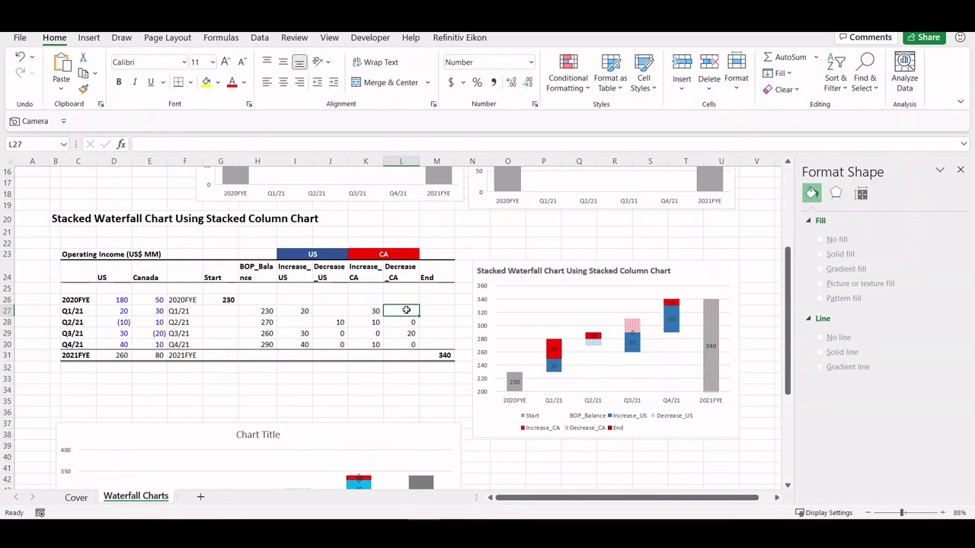
{"action": "left_click", "coordinate": [409, 324]}
{"action": "key", "text": "Delete"}
{"action": "left_click", "coordinate": [343, 345]}
{"action": "key", "text": "Delete"}
{"action": "left_click", "coordinate": [342, 334]}
{"action": "left_click", "coordinate": [405, 342]}
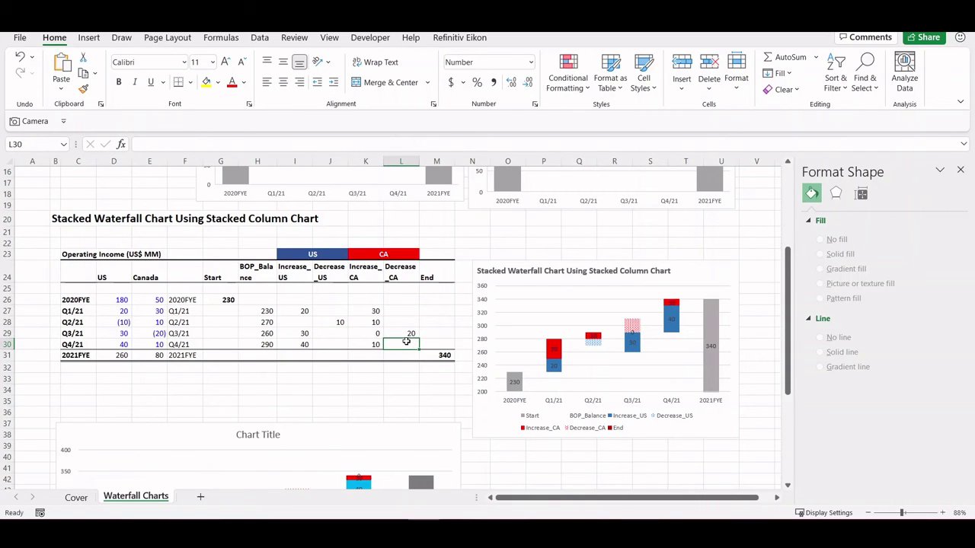
{"action": "left_click", "coordinate": [368, 334]}
{"action": "scroll", "coordinate": [381, 346], "scroll_direction": "down", "scroll_amount": 4}
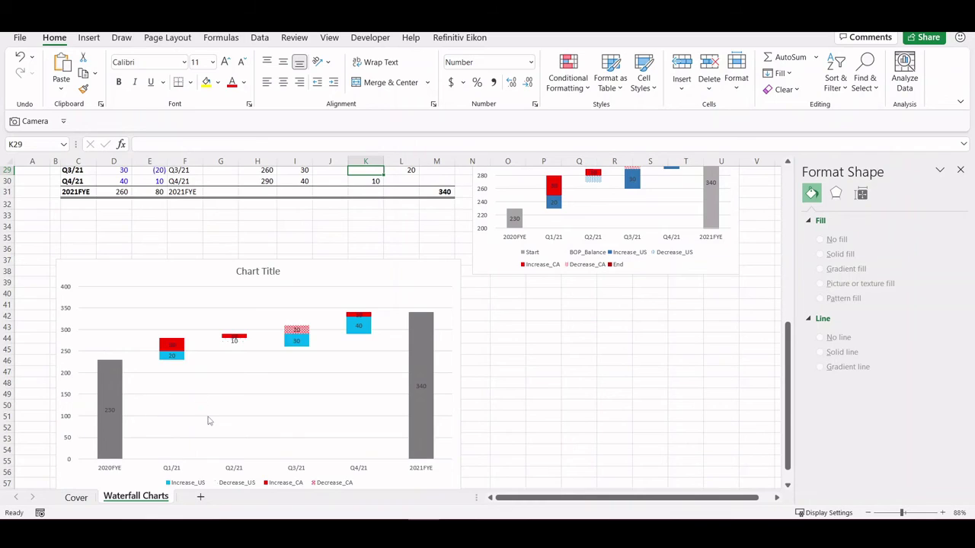
{"action": "scroll", "coordinate": [210, 421], "scroll_direction": "down", "scroll_amount": 1}
Set the lower chart's vertical axis minimum bound to 150 so it spans 150 to 350.
{"action": "left_click", "coordinate": [67, 308]}
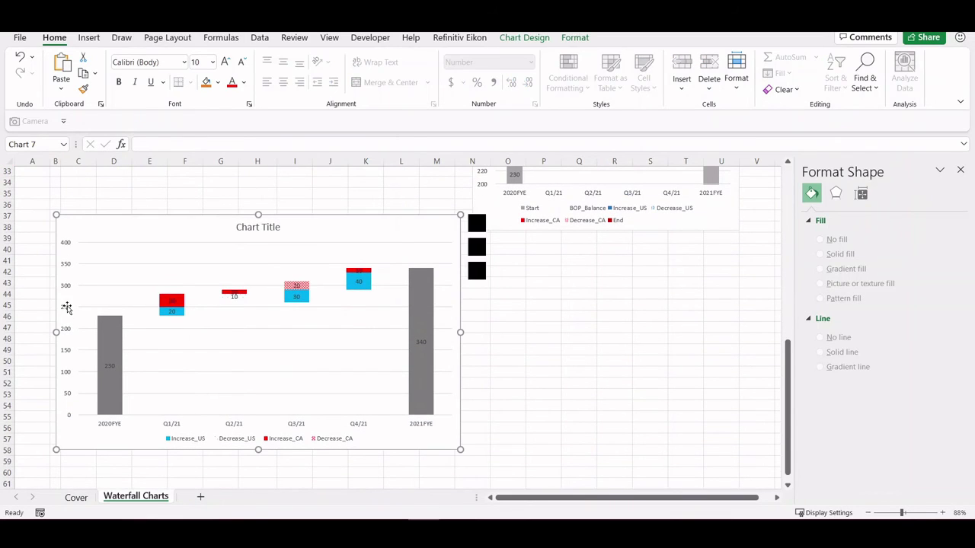
{"action": "left_click", "coordinate": [67, 308]}
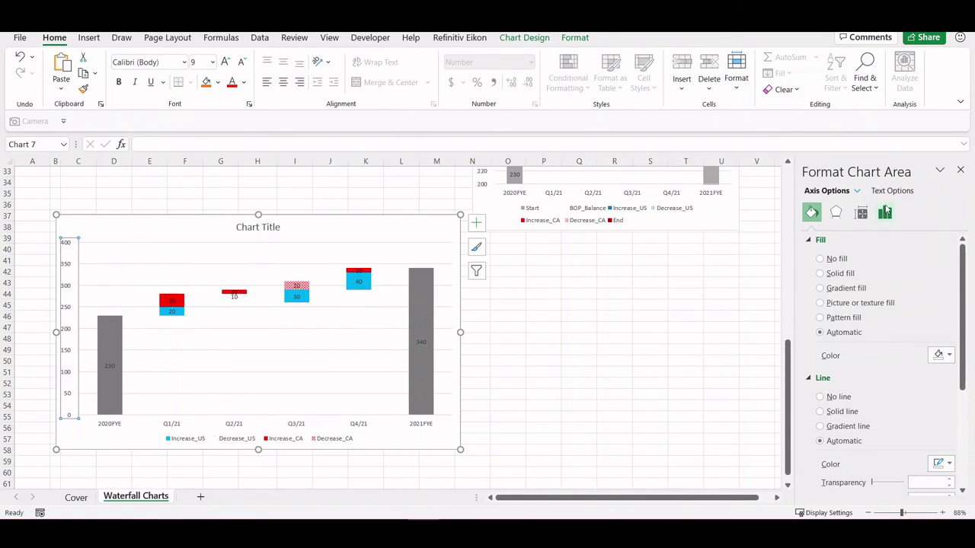
{"action": "left_click", "coordinate": [829, 191]}
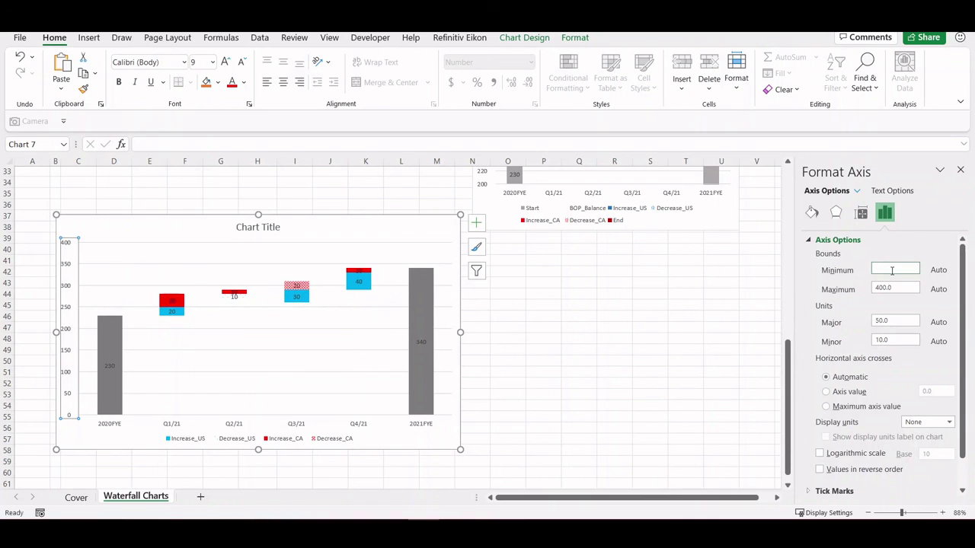
{"action": "type", "text": "0"}
{"action": "key", "text": "Return"}
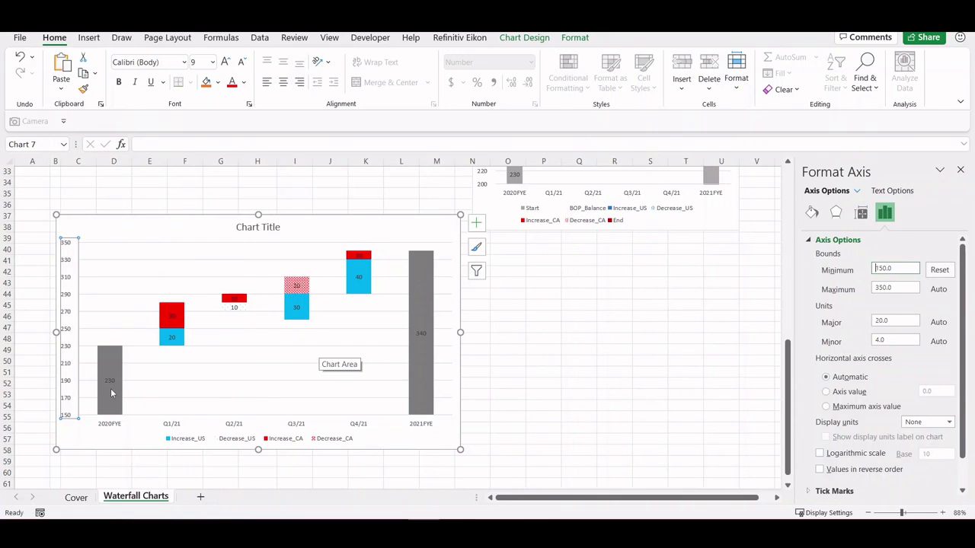
{"action": "mouse_move", "coordinate": [425, 350]}
Link the chart title to cell C23 (Operating Income (US$ MM)) and make it bold.
{"action": "left_click", "coordinate": [271, 227]}
{"action": "left_click", "coordinate": [271, 227]}
{"action": "scroll", "coordinate": [218, 171], "scroll_direction": "up", "scroll_amount": 3}
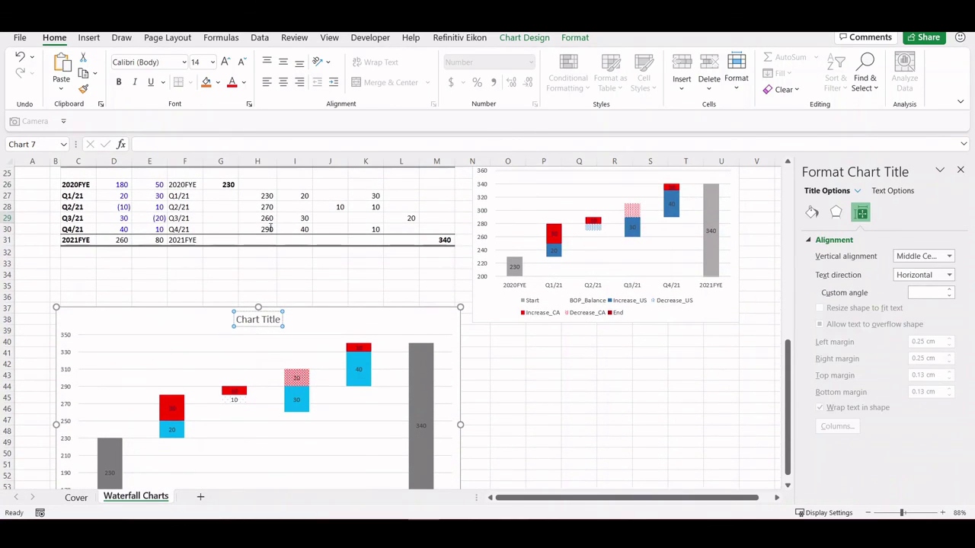
{"action": "left_click", "coordinate": [193, 147]}
{"action": "type", "text": "="}
{"action": "scroll", "coordinate": [197, 278], "scroll_direction": "up", "scroll_amount": 3}
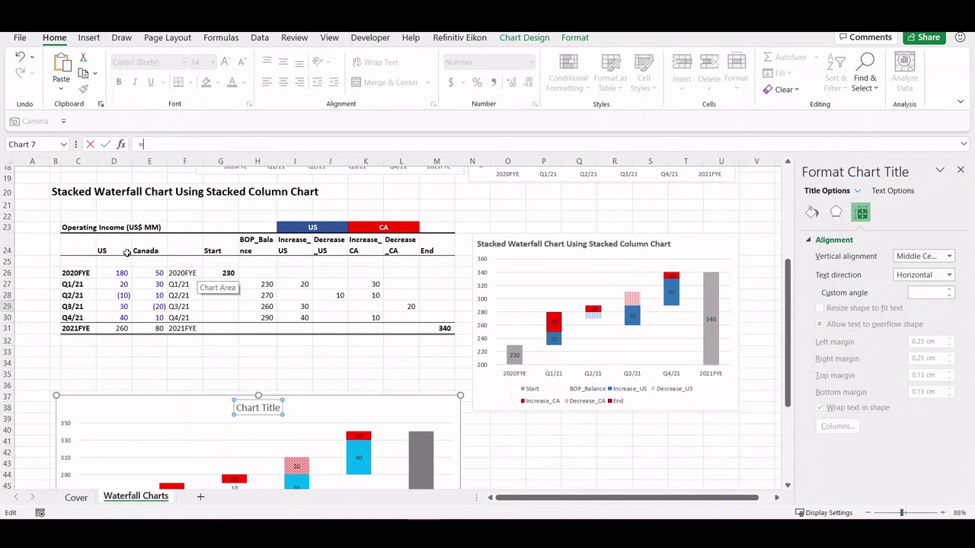
{"action": "left_click", "coordinate": [67, 228]}
{"action": "key", "text": "Return"}
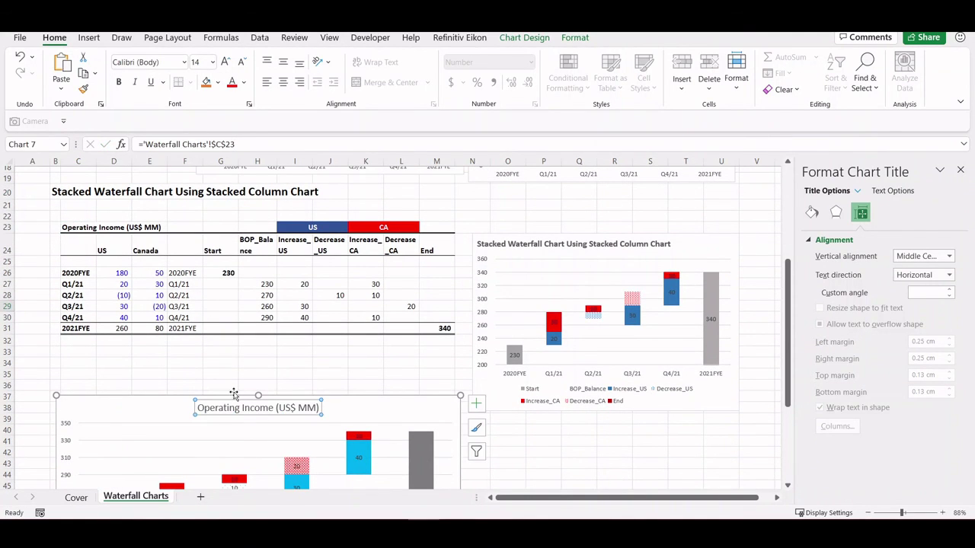
{"action": "key", "text": "ctrl+b"}
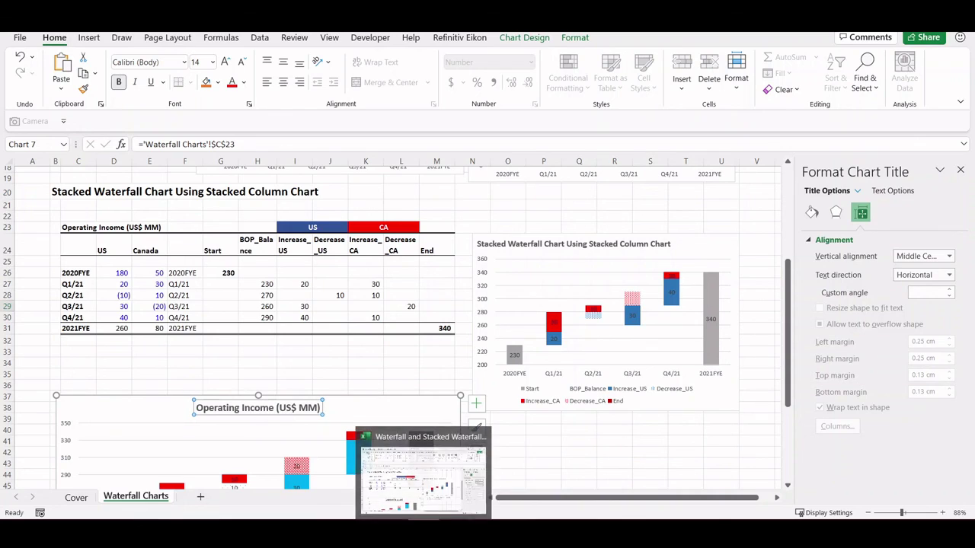
{"action": "left_click_drag", "start_coordinate": [214, 409], "coordinate": [80, 413]}
Drop the title at the chart's top-left corner and return to the top of the sheet.
{"action": "left_click", "coordinate": [122, 446]}
{"action": "scroll", "coordinate": [122, 446], "scroll_direction": "down", "scroll_amount": 2}
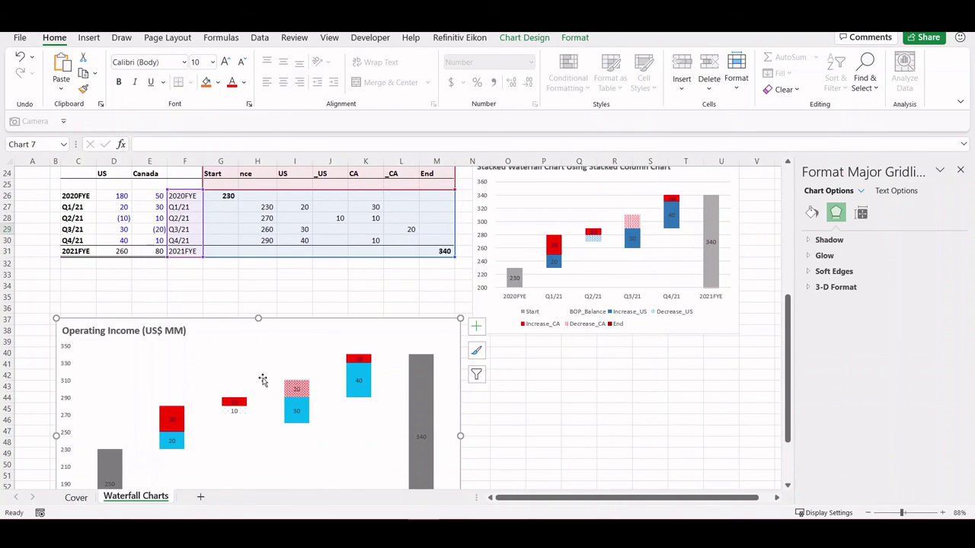
{"action": "scroll", "coordinate": [172, 355], "scroll_direction": "up", "scroll_amount": 2}
{"action": "scroll", "coordinate": [172, 350], "scroll_direction": "down", "scroll_amount": 2}
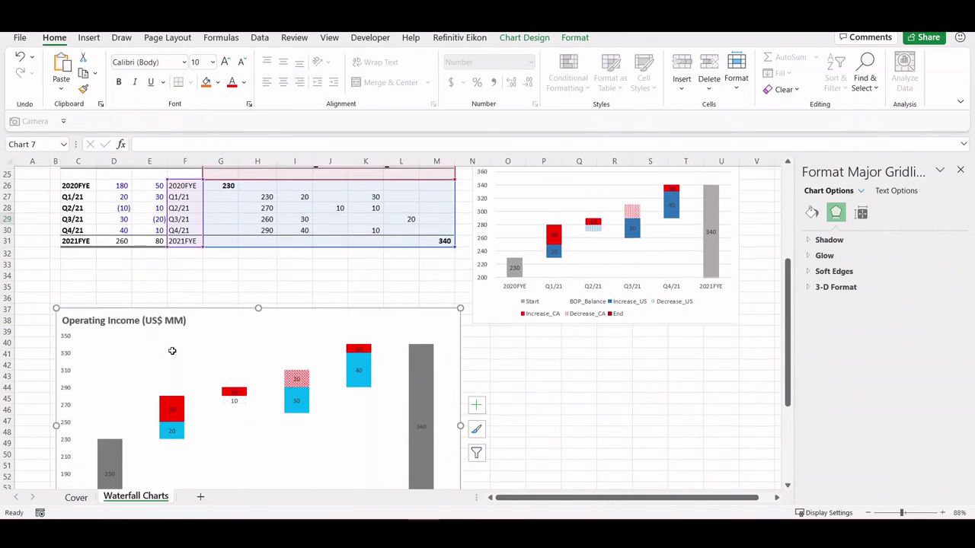
{"action": "scroll", "coordinate": [297, 451], "scroll_direction": "up", "scroll_amount": 1}
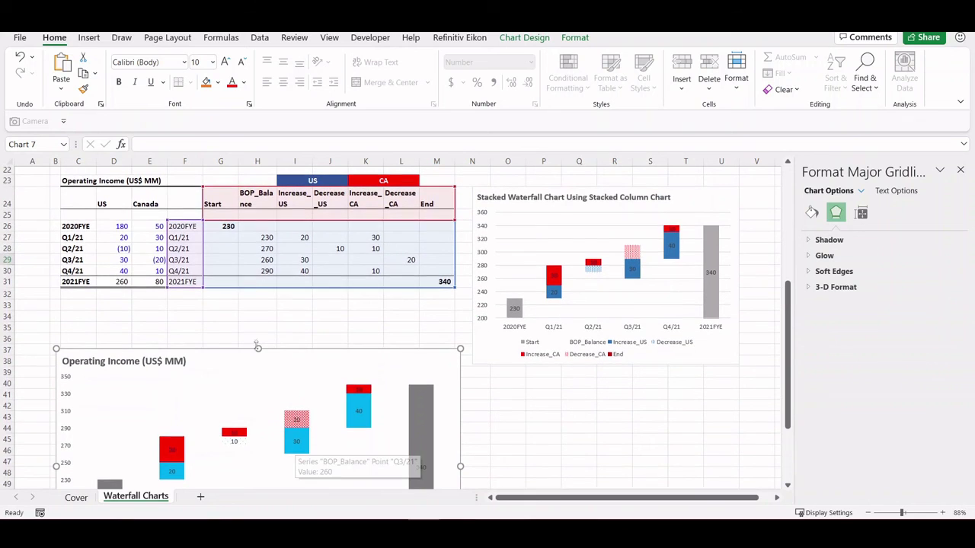
{"action": "scroll", "coordinate": [340, 293], "scroll_direction": "up", "scroll_amount": 5}
{"action": "scroll", "coordinate": [341, 293], "scroll_direction": "up", "scroll_amount": 3}
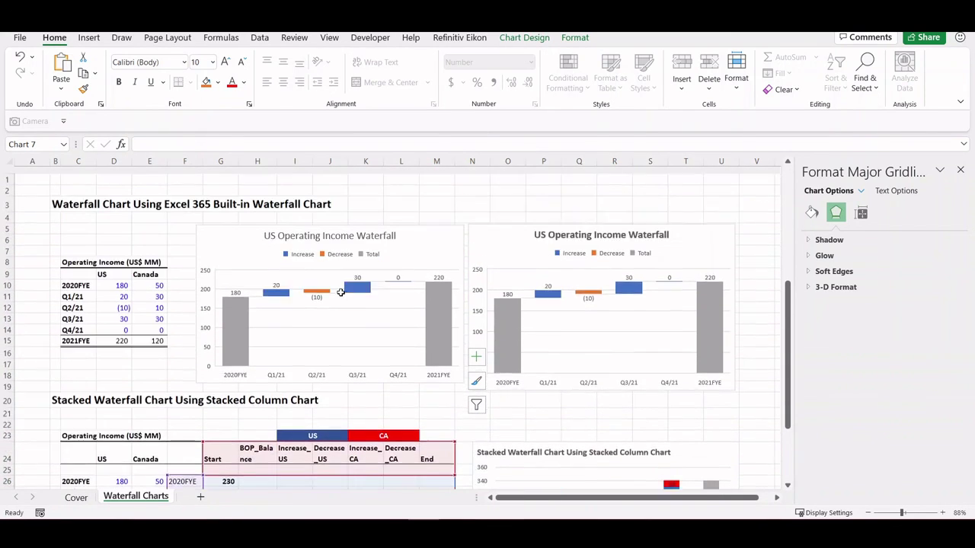